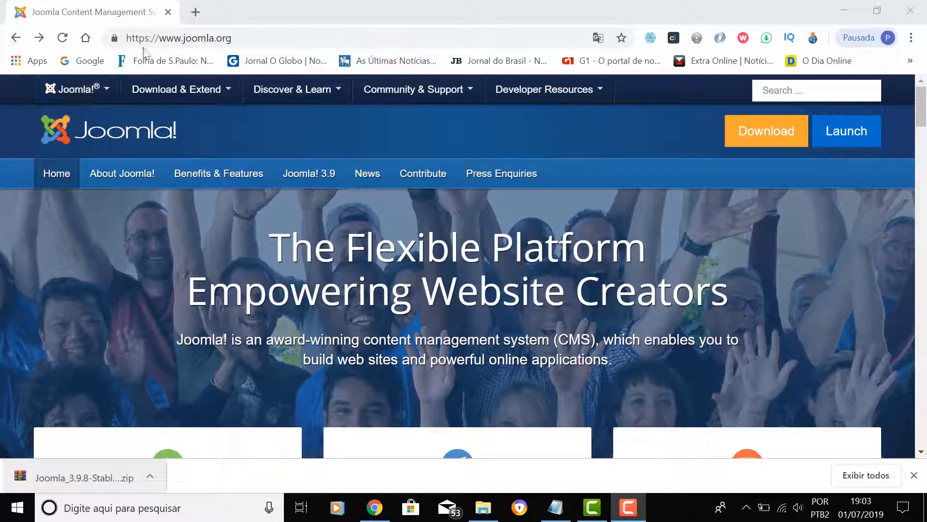
- Scroll the joomla.org home page down to the Download, Use and Learn Joomla! cards
click(199, 37)
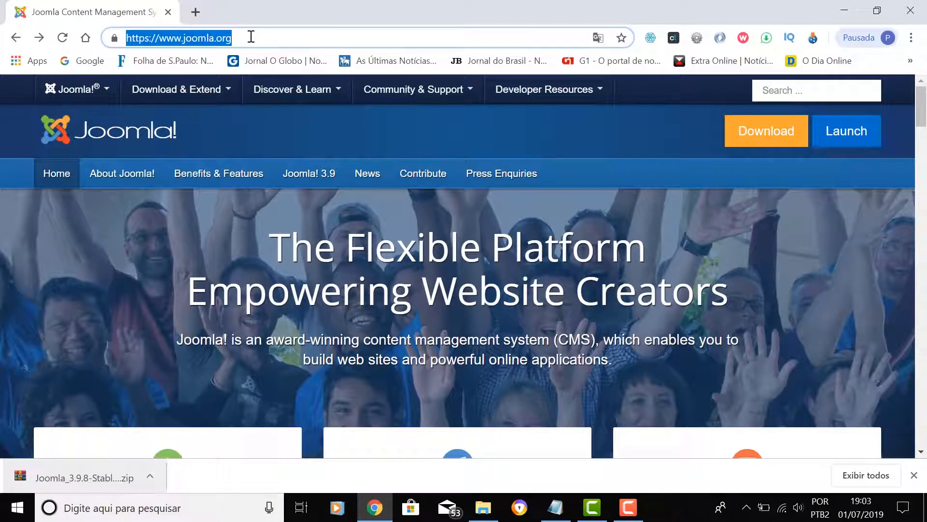
click(921, 453)
scroll(920, 454, down, 5)
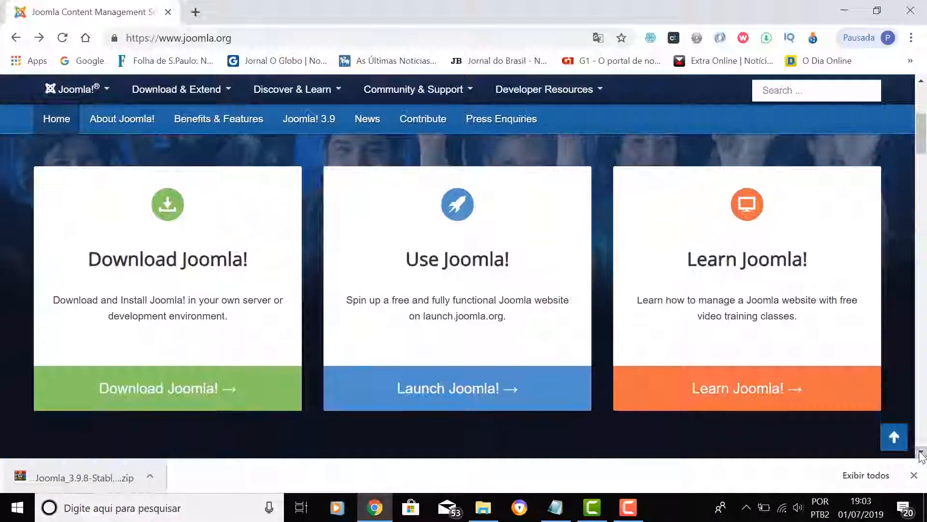
- Start downloading the Joomla 3.9.8 full package zip from the Joomla downloads page
click(170, 204)
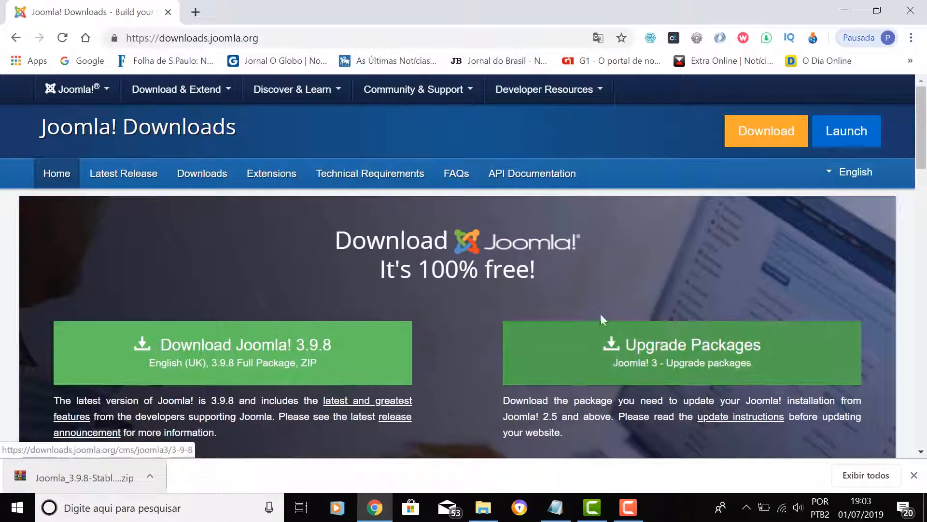
scroll(420, 291, down, 3)
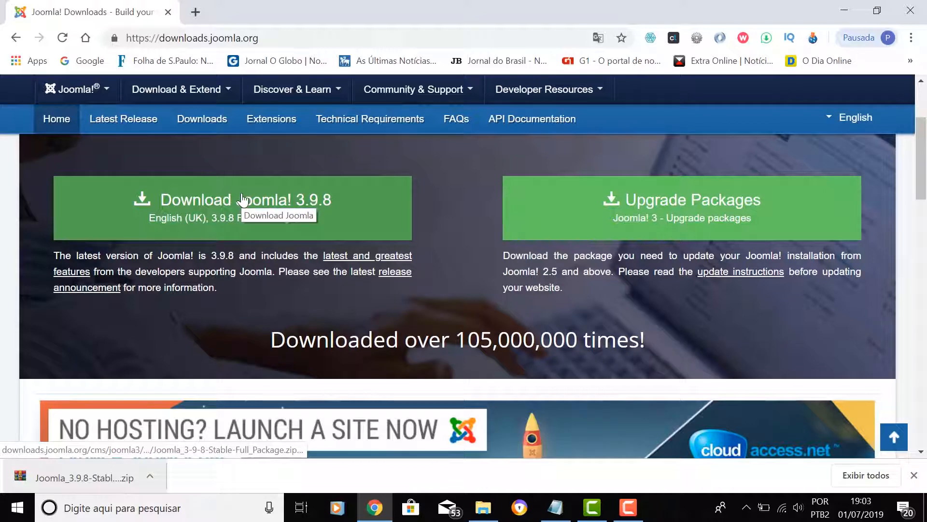
click(292, 202)
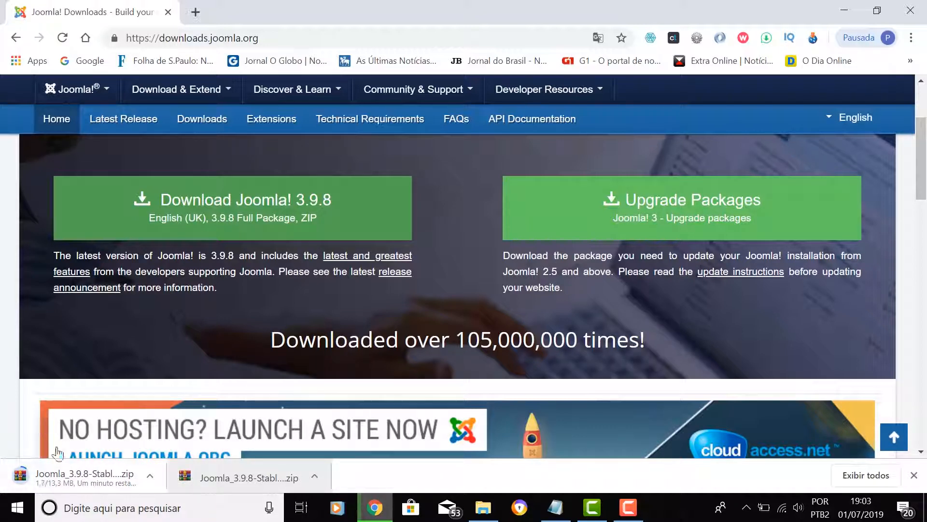
- Pause the new Joomla 3.9.8 download at 2.7 of 13.3 MB and switch to File Explorer
click(148, 476)
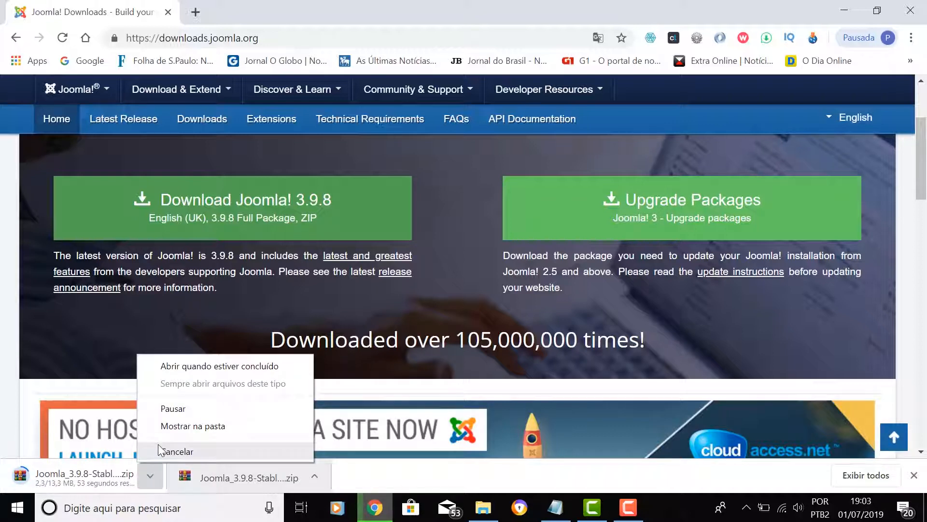
click(174, 408)
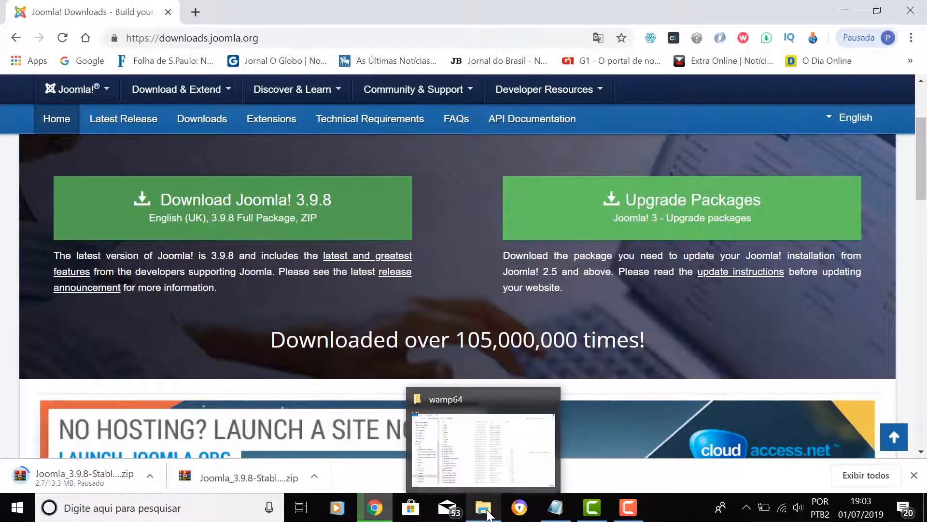
click(486, 511)
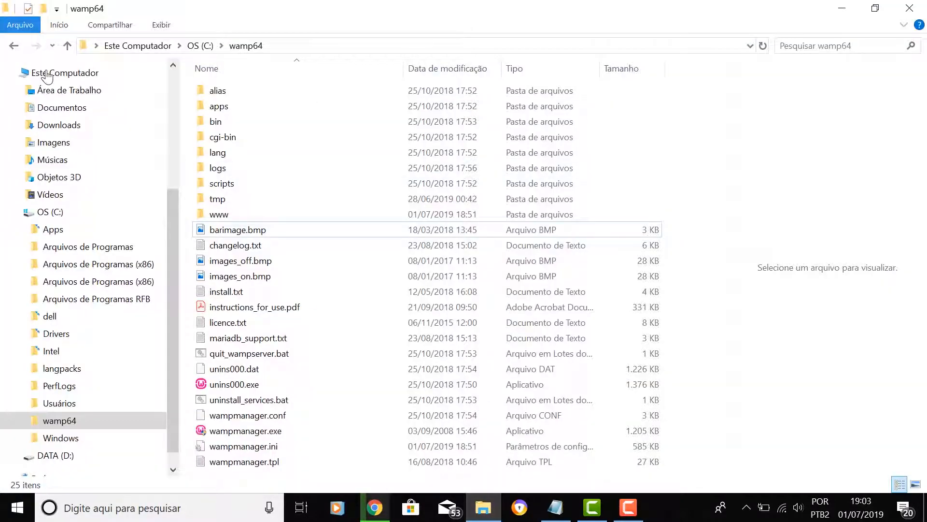
- Open Área de Trabalho > Producao para Internet, confirm C:\wamp64\www is empty, then go back
click(70, 96)
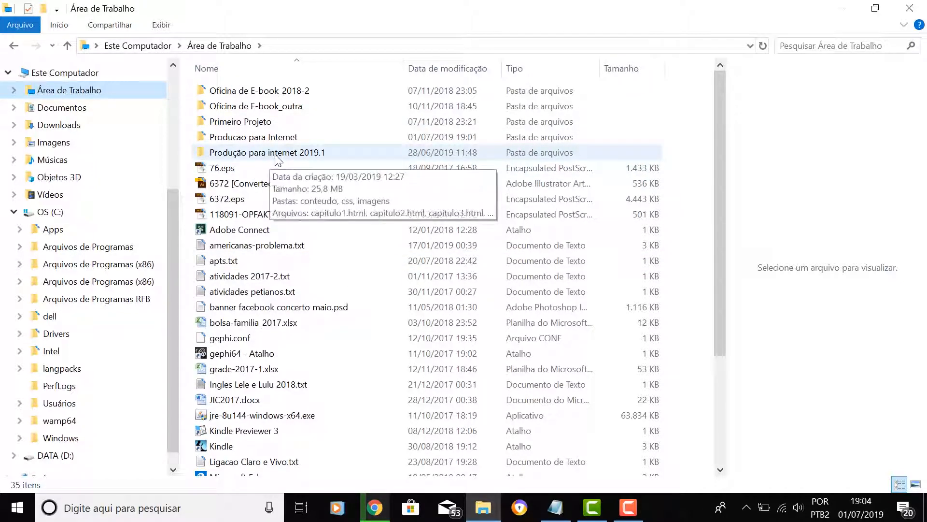
double_click(275, 139)
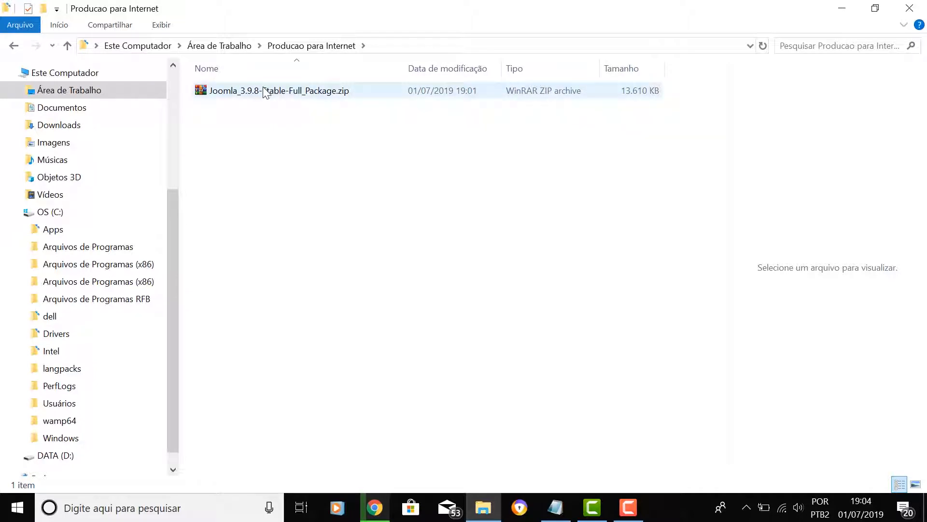
mouse_move(273, 96)
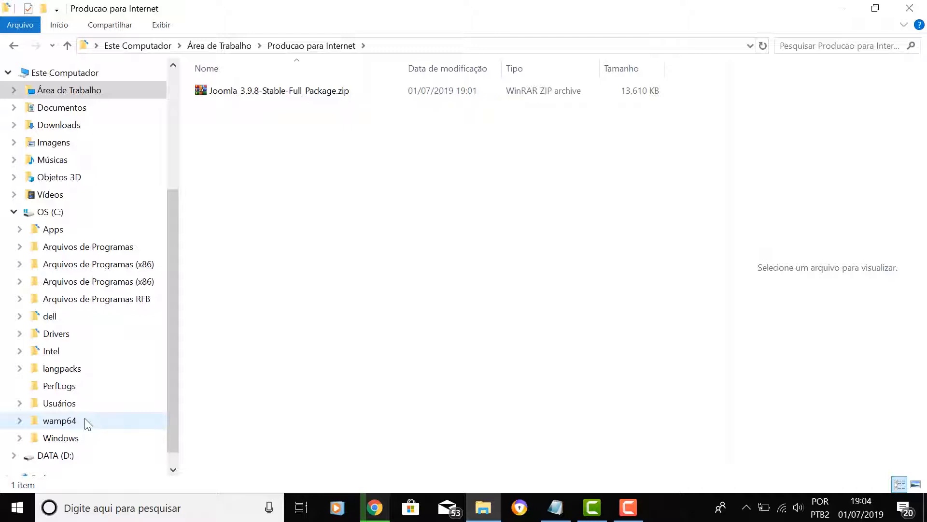
click(19, 420)
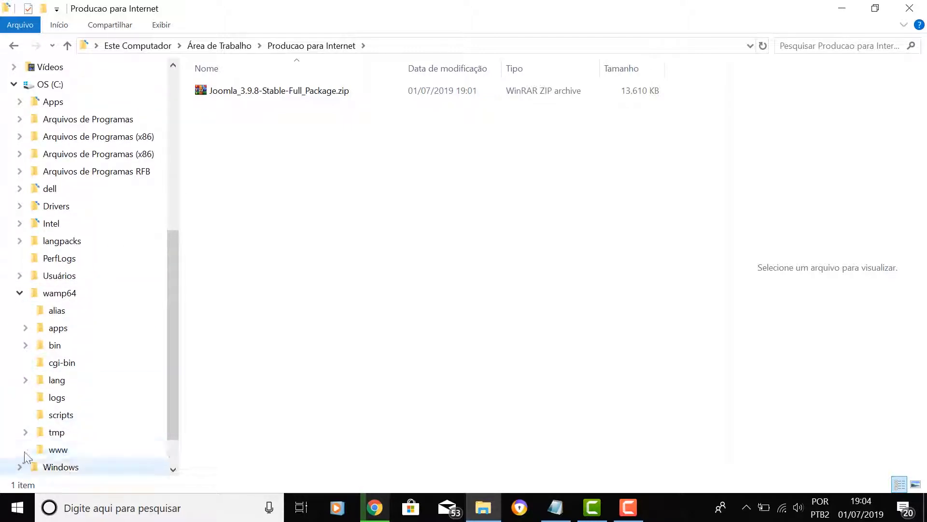
click(64, 451)
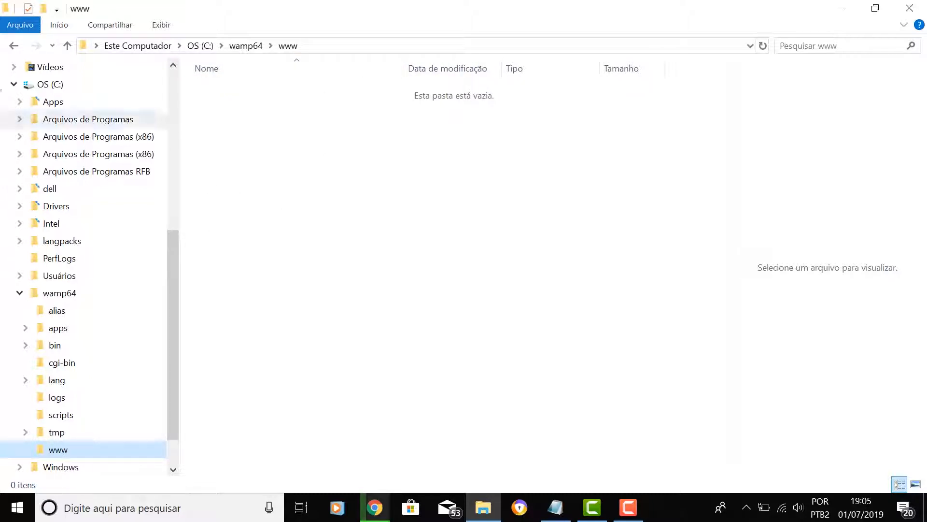
click(14, 47)
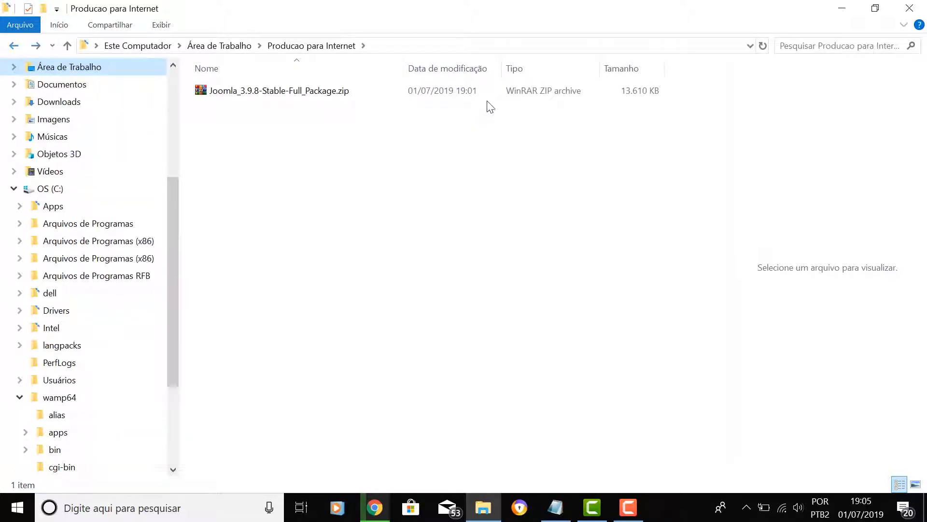
right_click(218, 91)
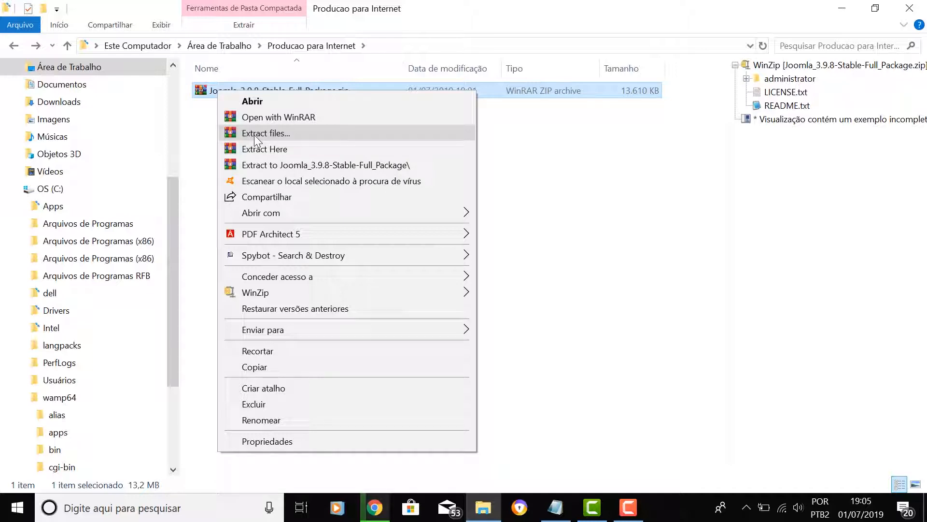
click(279, 135)
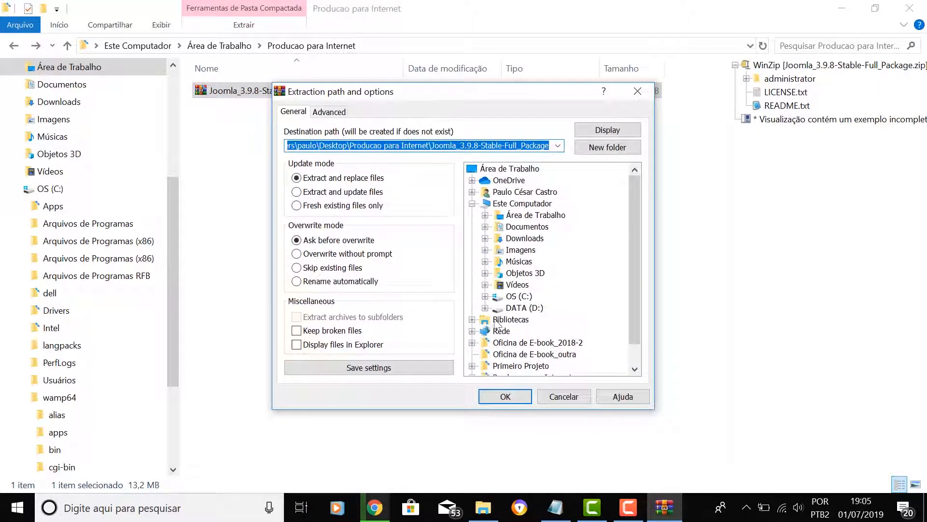
click(486, 297)
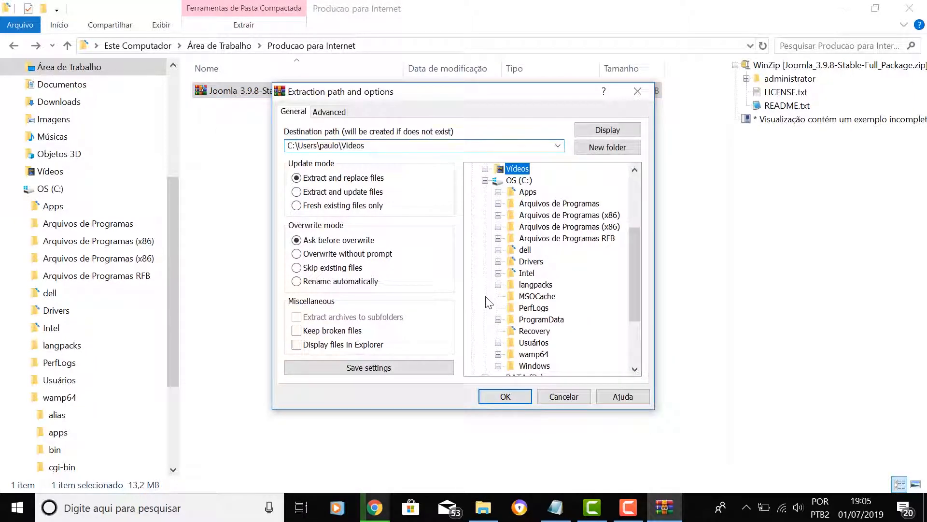
click(633, 357)
click(535, 262)
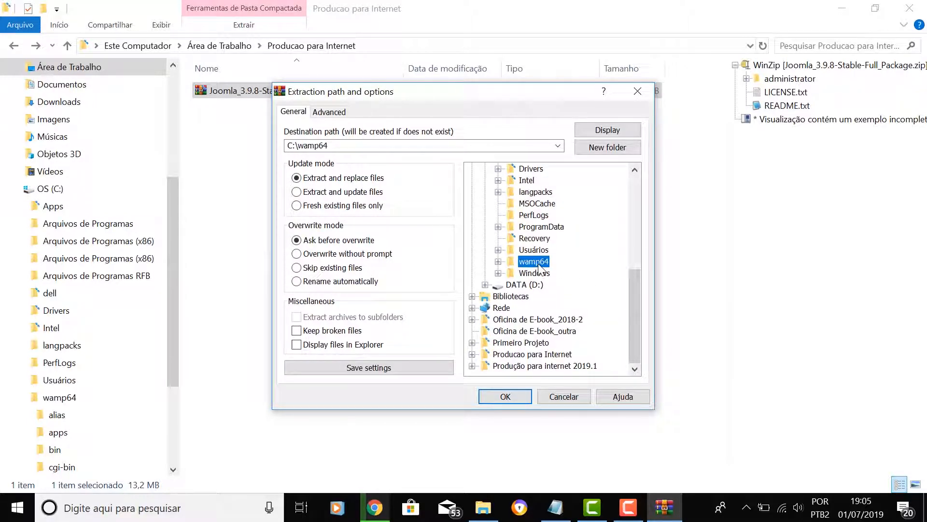
double_click(535, 262)
click(636, 358)
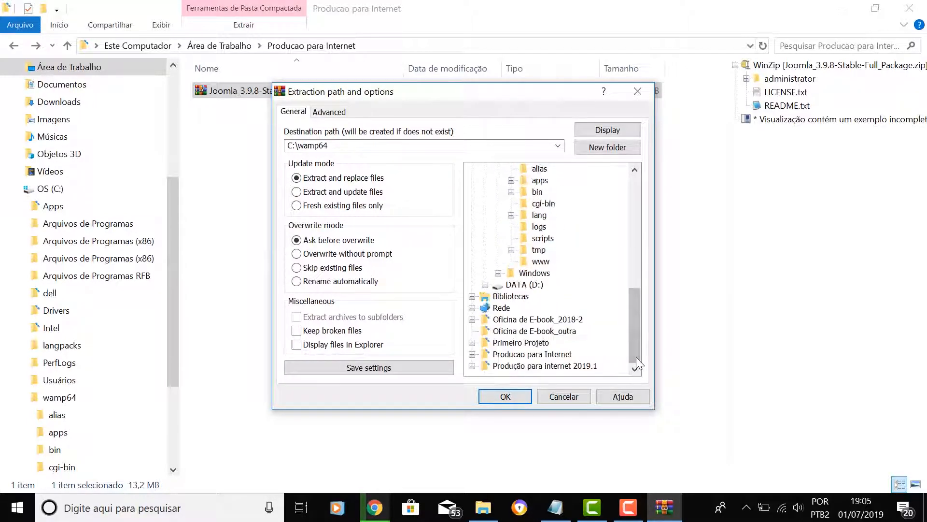
click(541, 261)
click(506, 398)
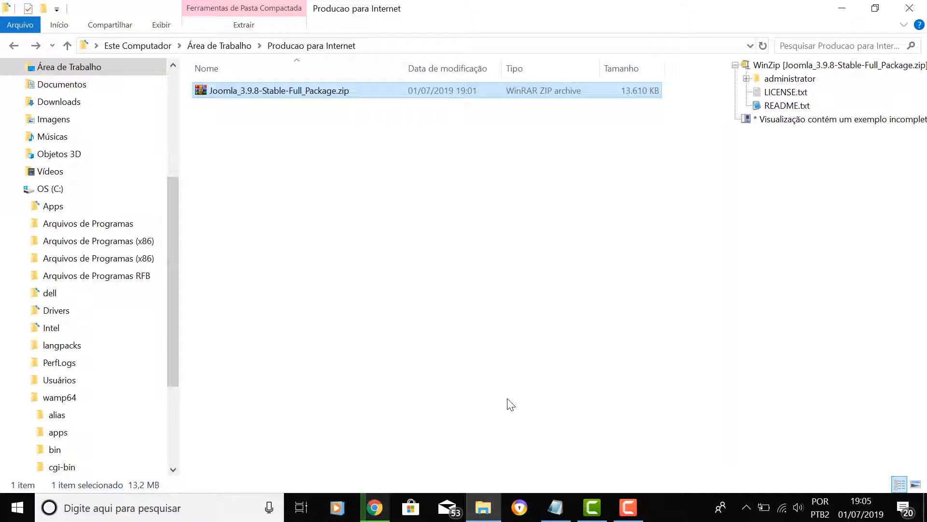
drag(169, 373, 171, 431)
- Check the extracted files in wamp64\www, then launch Localhost from the WampServer tray menu
click(62, 432)
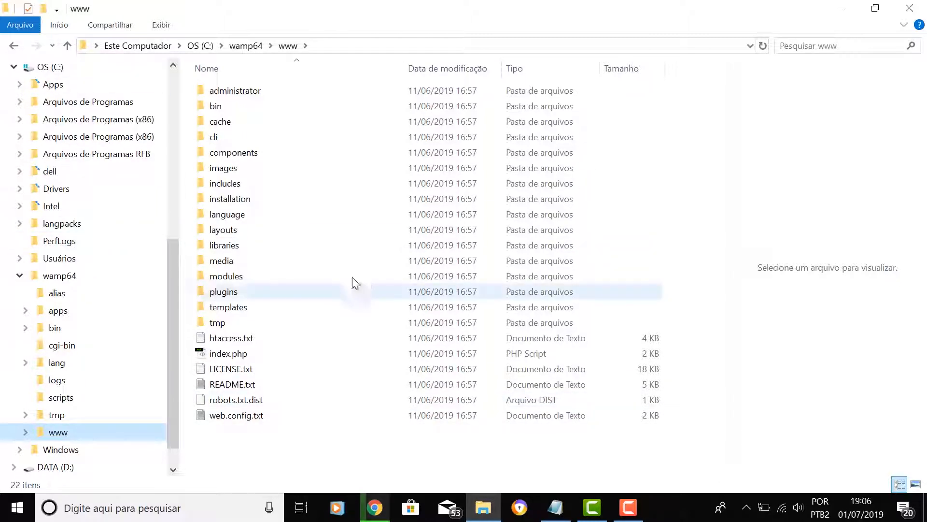
click(747, 508)
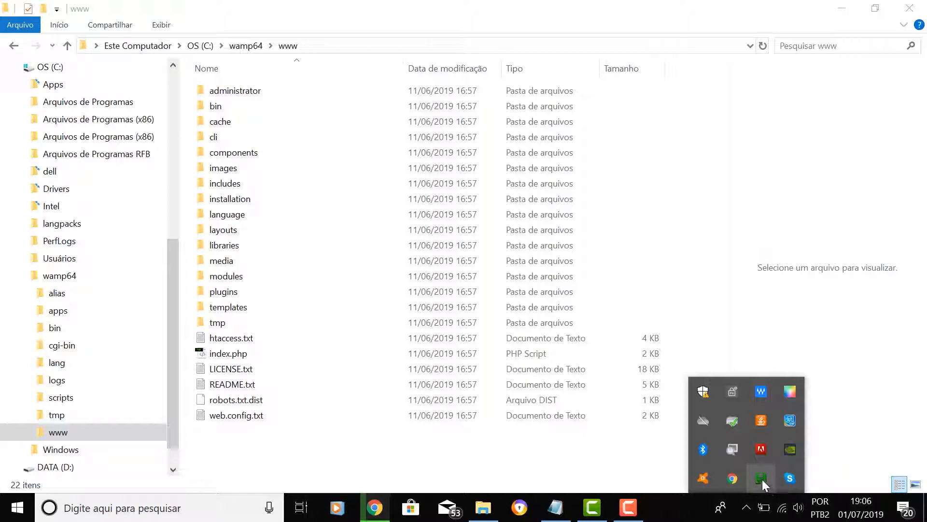
click(761, 478)
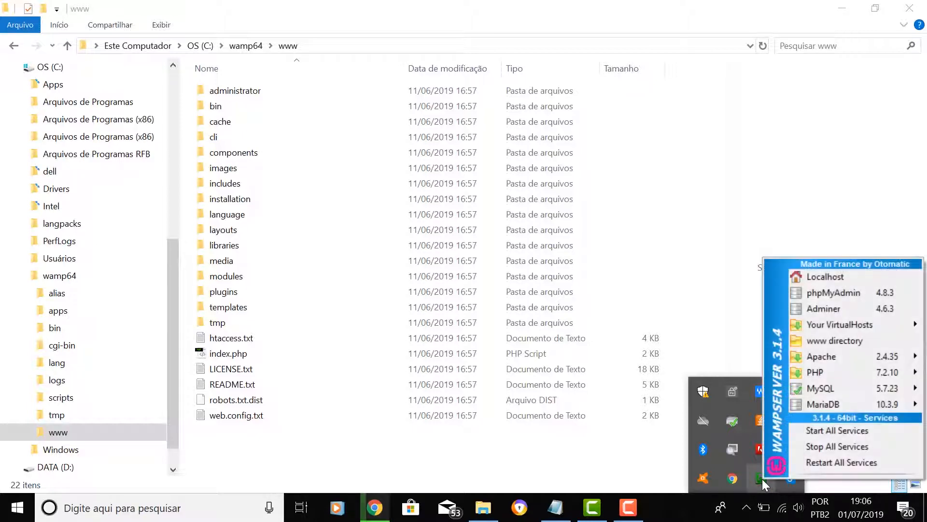
click(824, 275)
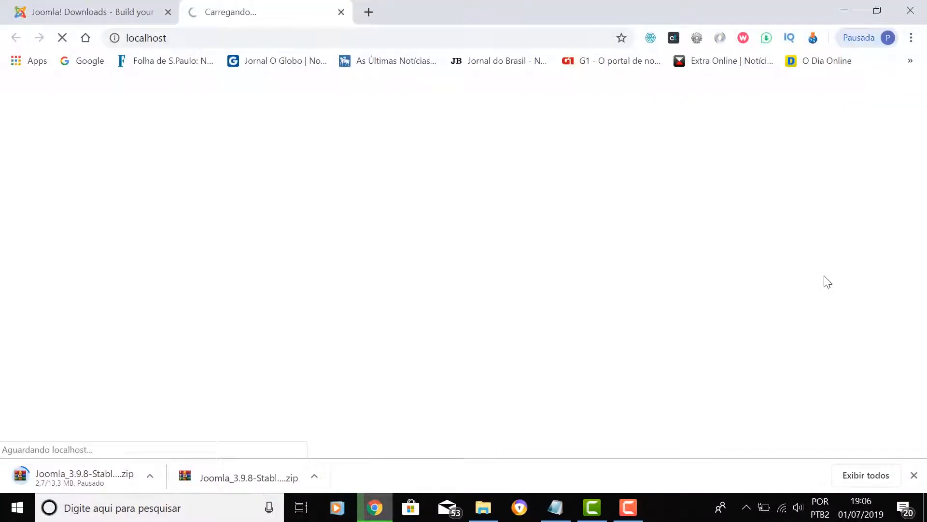
- Enter Eco News as the site name in the Configuração step
click(914, 475)
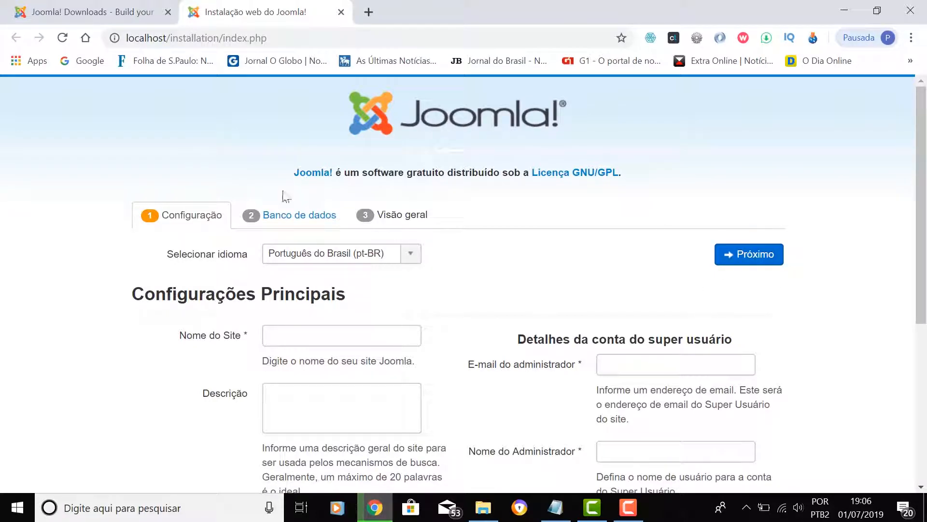
scroll(529, 238, down, 3)
scroll(531, 238, up, 3)
click(380, 336)
text(Eco)
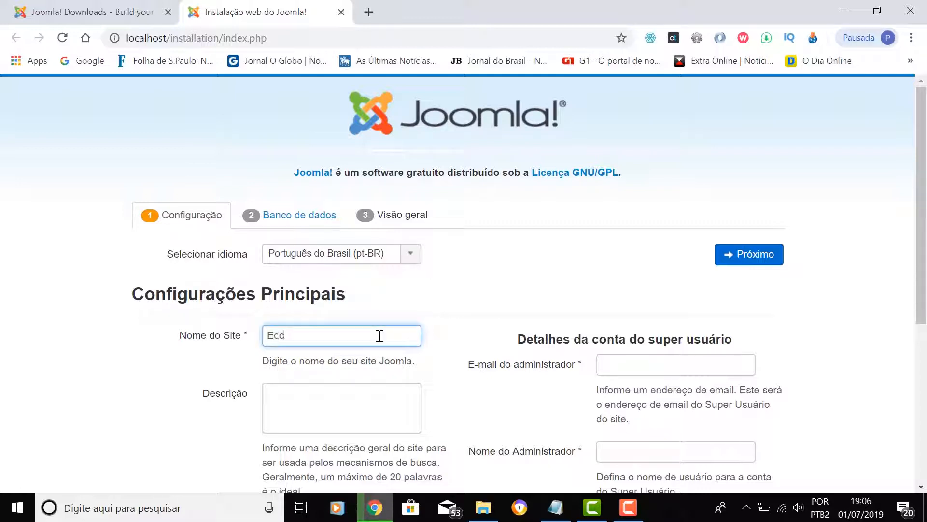
text( Nes)
key(BackSpace)
text(ws)
key(Tab)
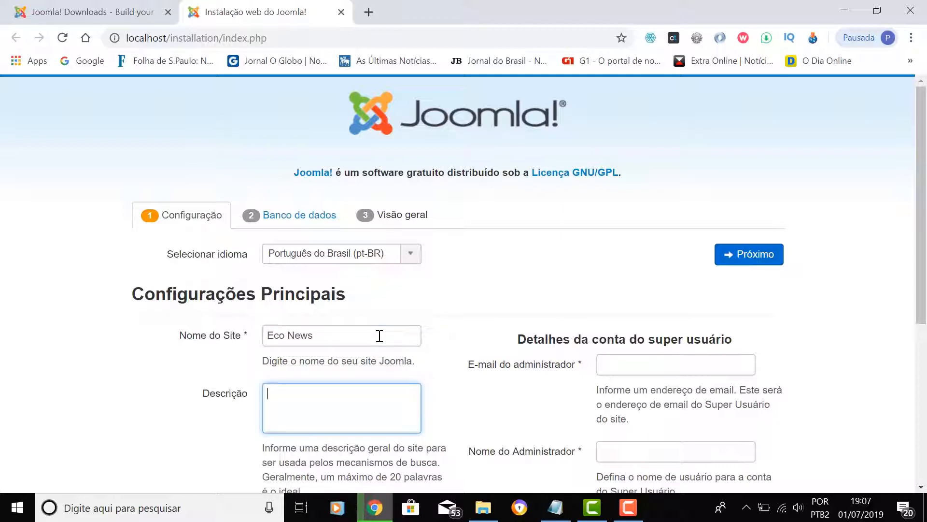
scroll(493, 316, down, 1)
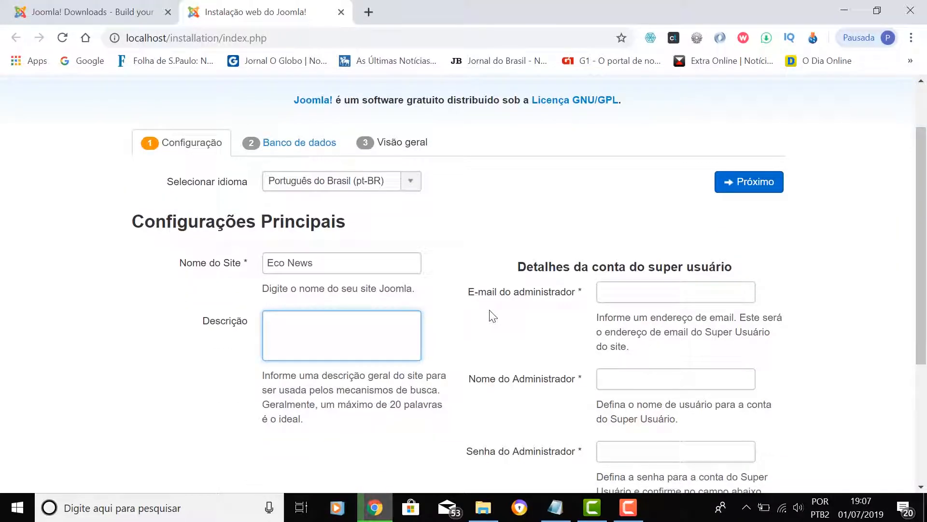
- Fill in the administrator e-mail, username, and the password with its confirmation
click(661, 292)
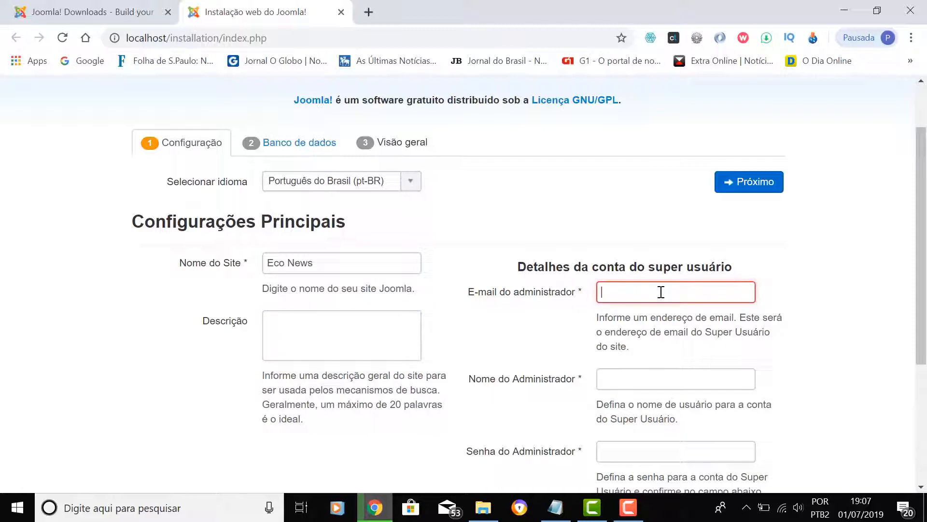
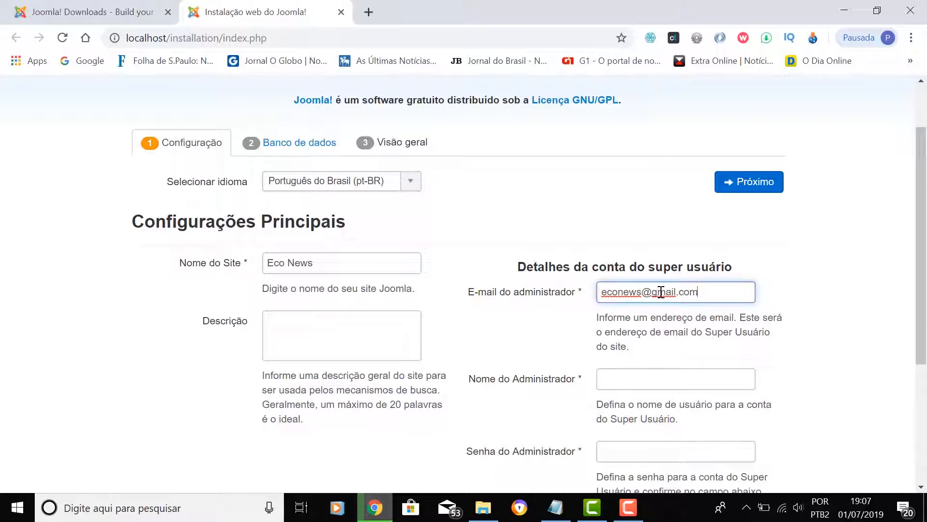
key(Tab)
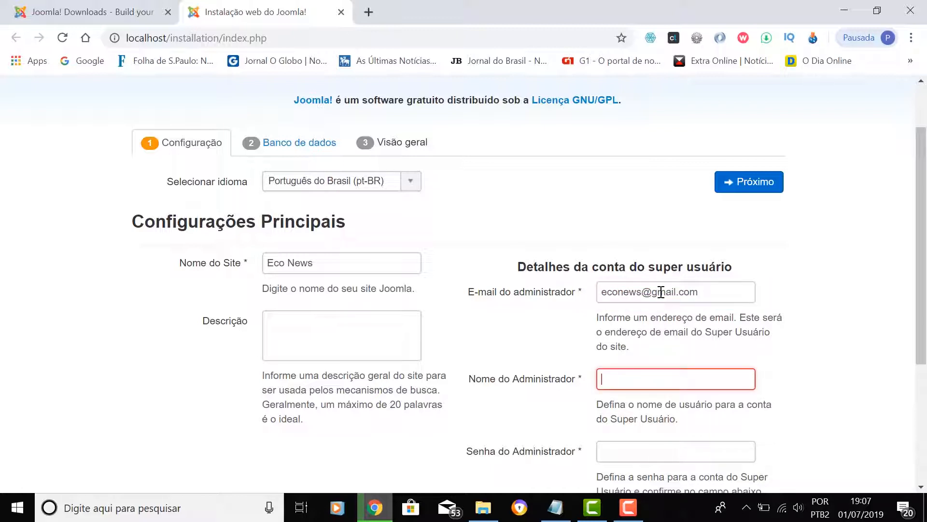
text(econews)
key(Tab)
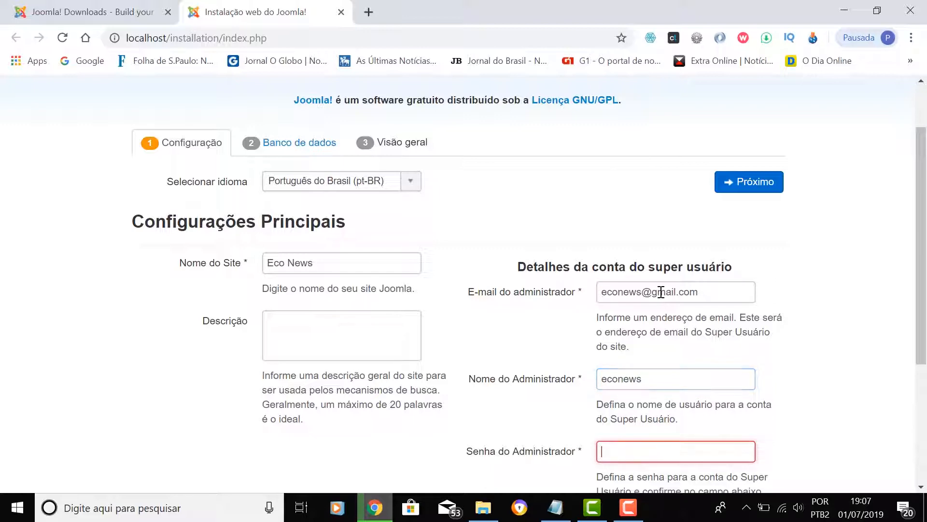
scroll(691, 367, down, 3)
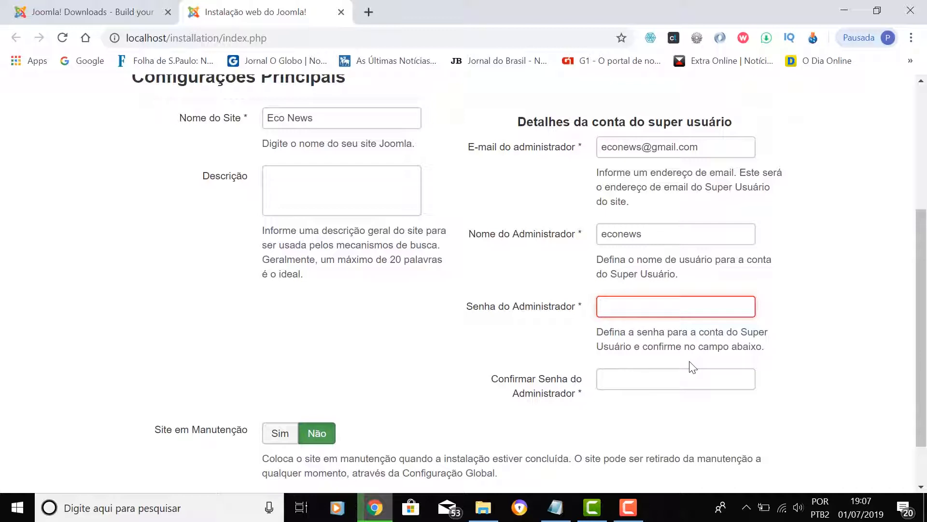
text(****)
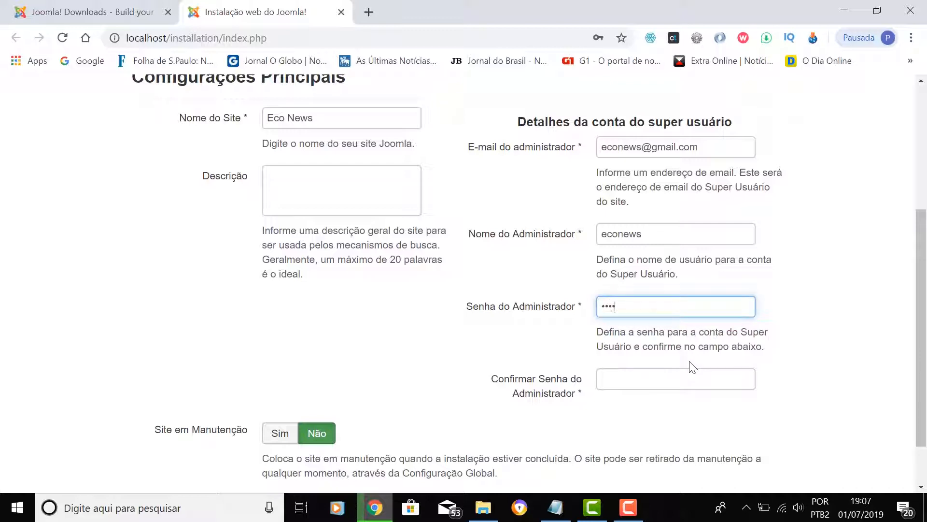
click(666, 378)
text(****)
scroll(716, 375, up, 3)
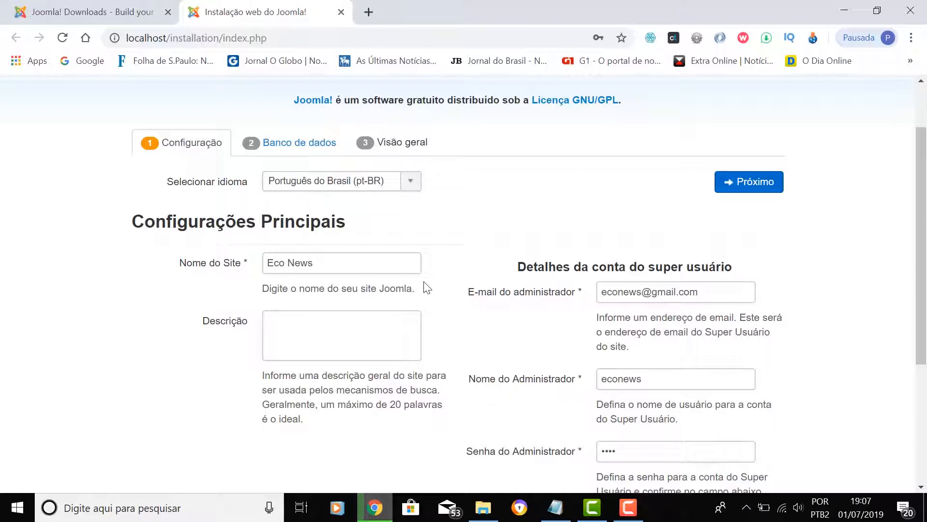
scroll(424, 286, down, 4)
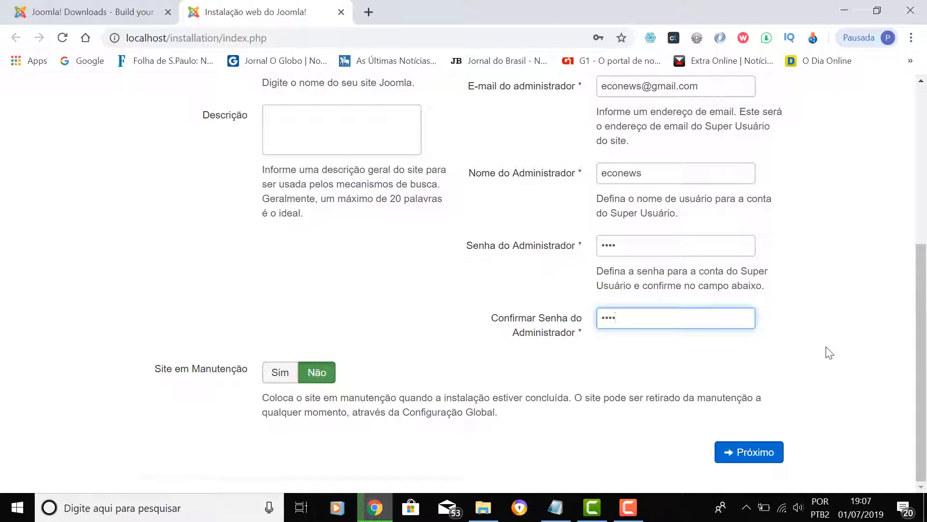
scroll(831, 350, up, 4)
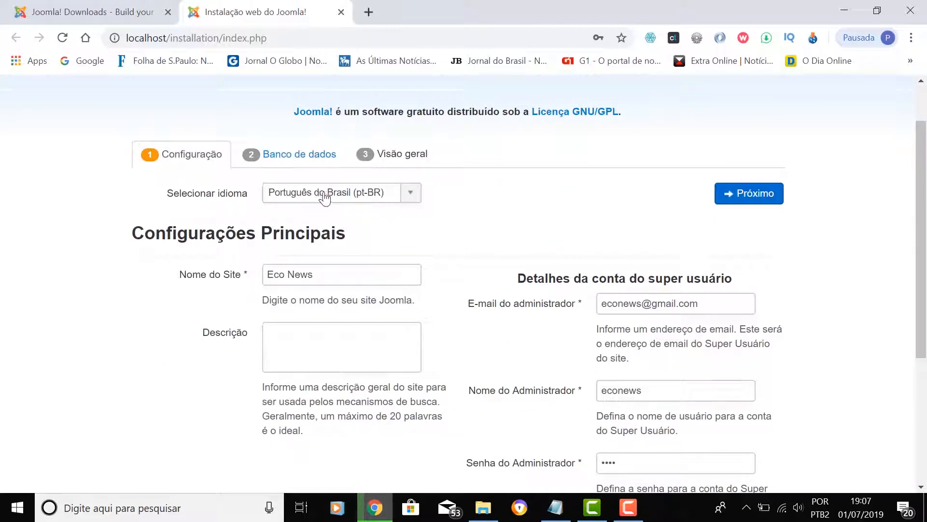
- Advance to the Banco de dados step and keep MySQLi as type on localhost
click(757, 199)
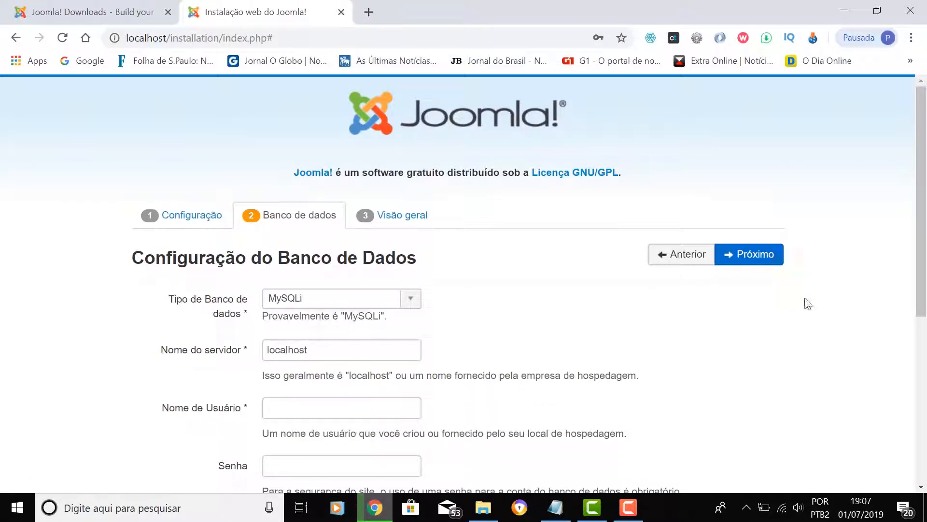
scroll(823, 290, down, 3)
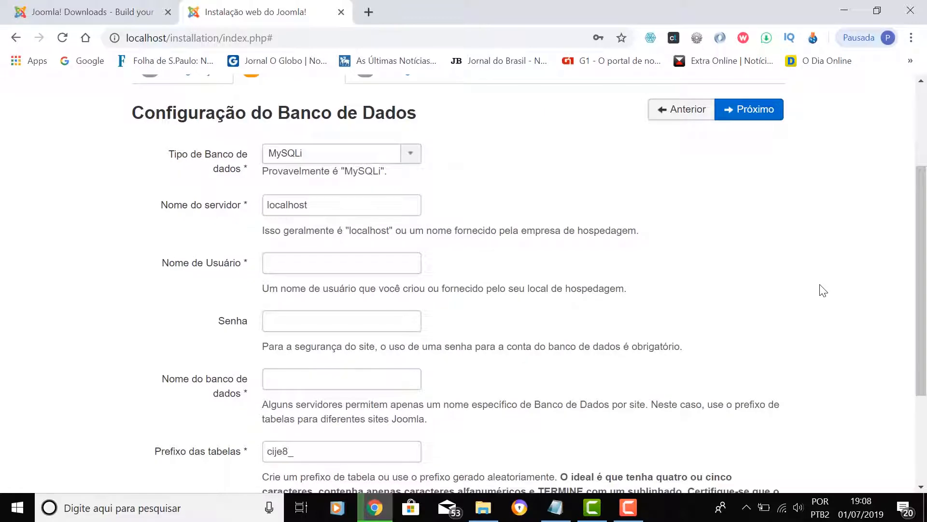
scroll(823, 290, up, 2)
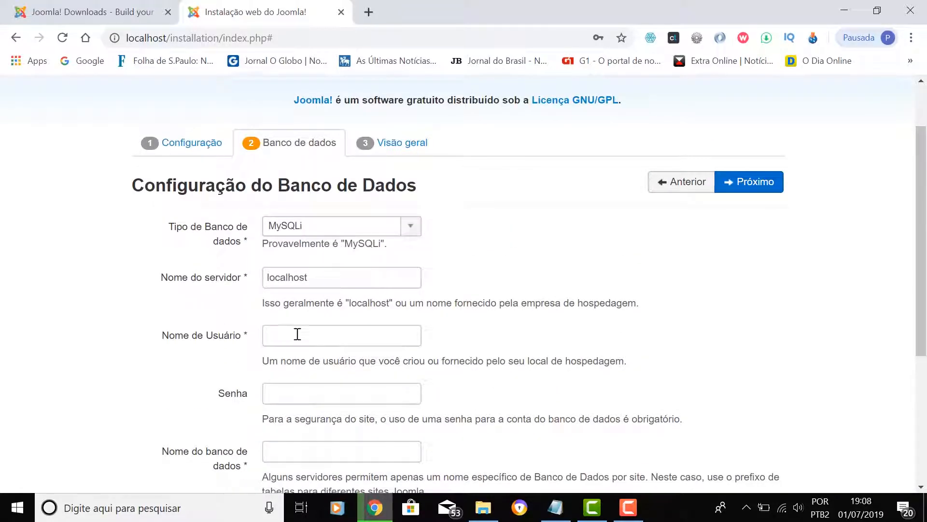
click(410, 233)
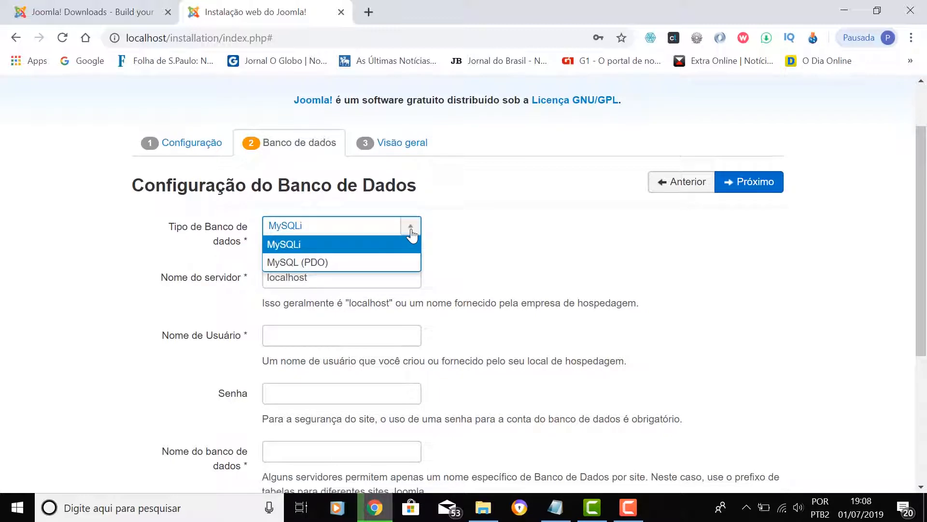
click(293, 249)
click(343, 270)
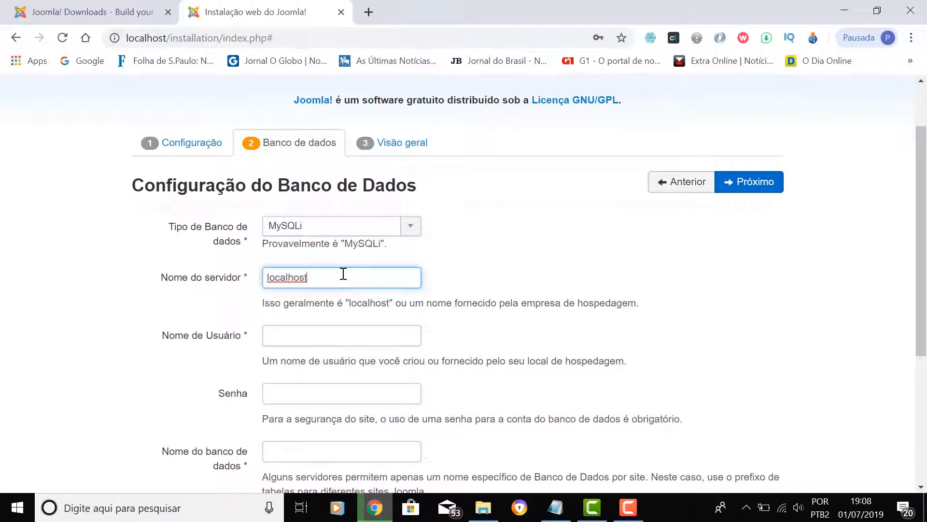
scroll(358, 271, down, 1)
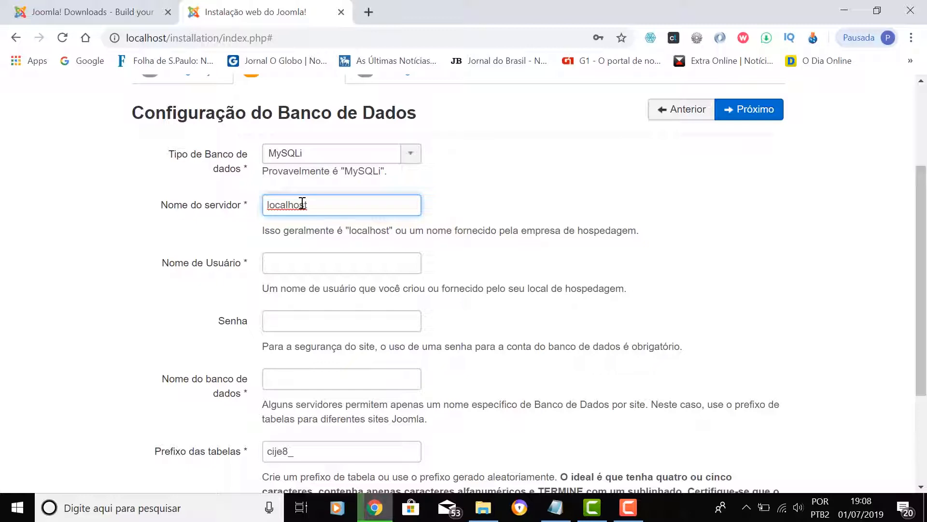
- Set database user root, empty password and database name bdeconews, keeping prefix cije8_
click(309, 263)
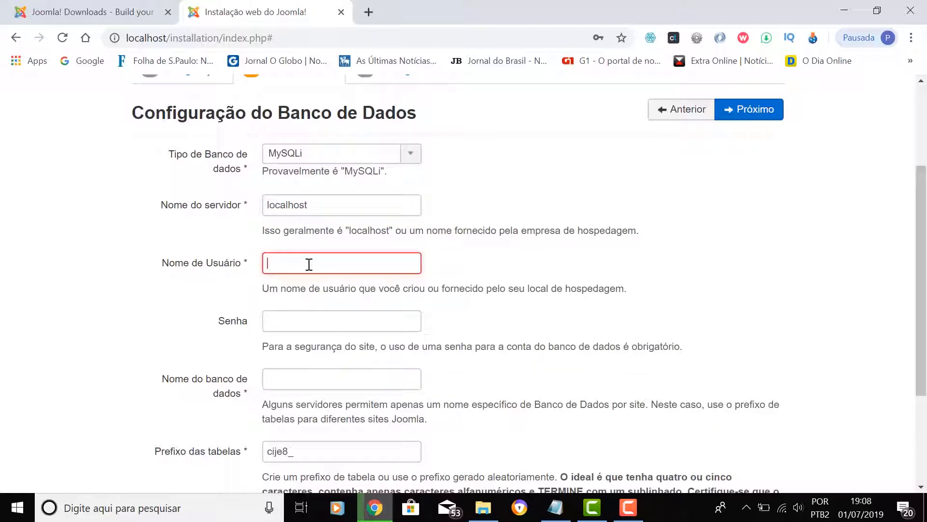
text(root)
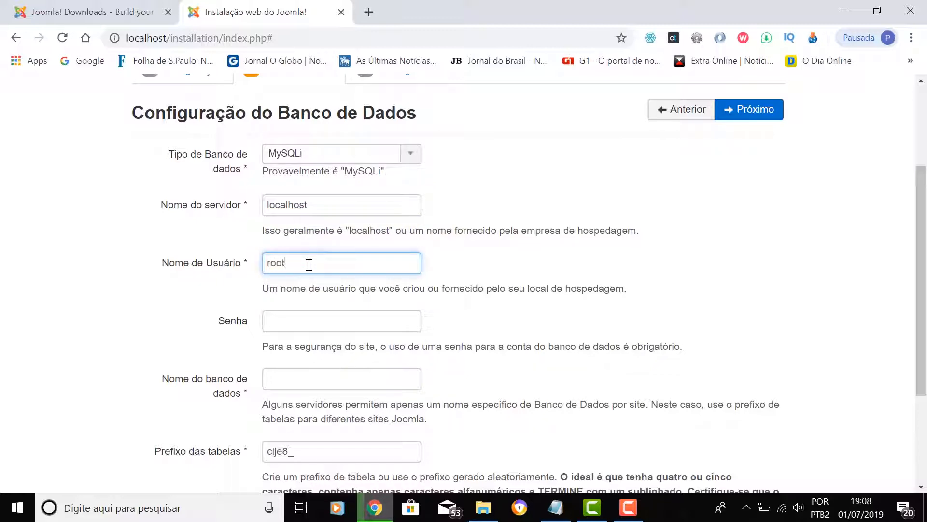
scroll(581, 290, down, 3)
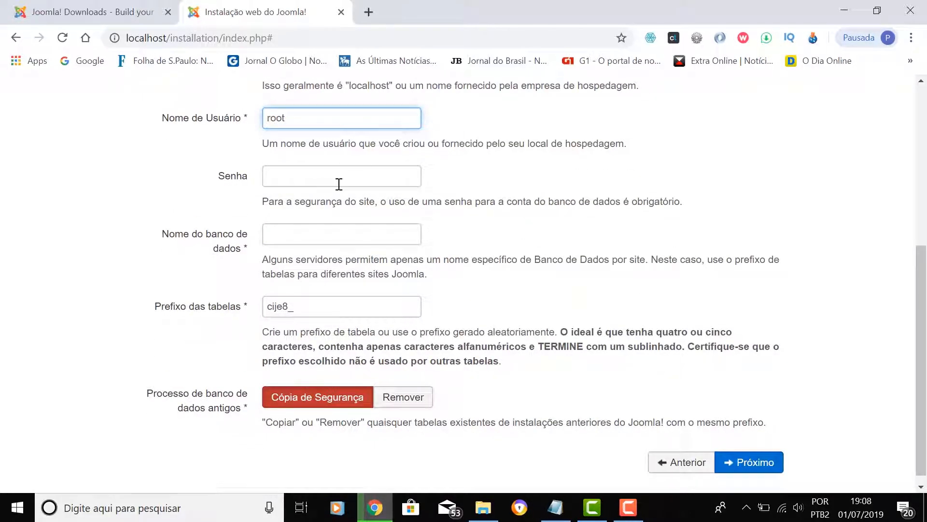
click(318, 174)
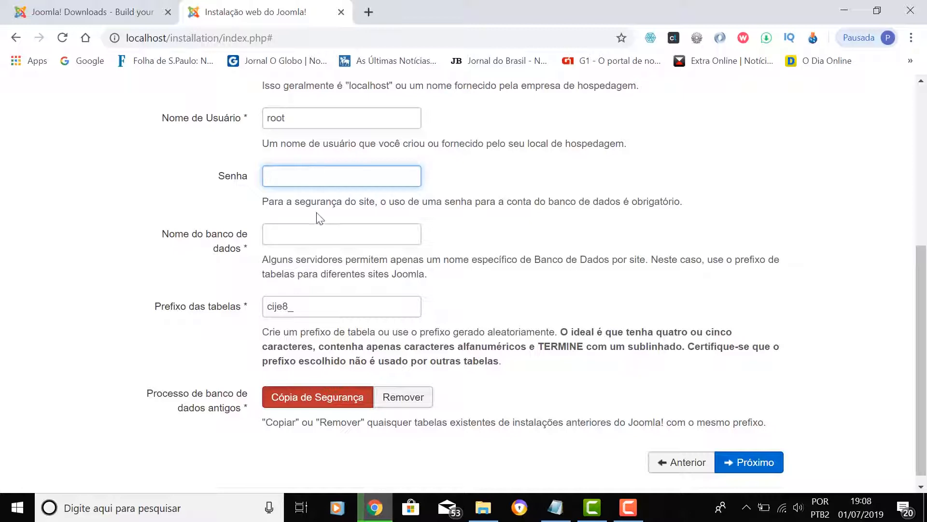
click(327, 236)
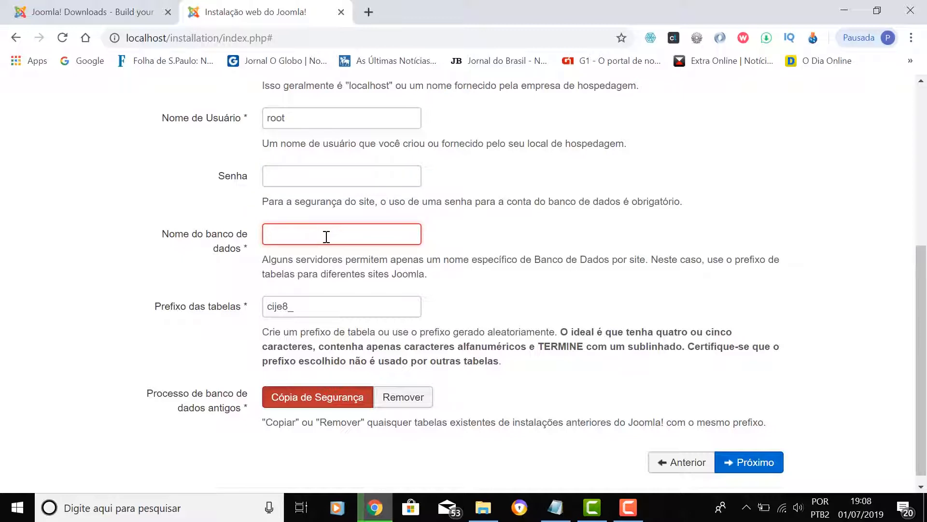
text(bdeconews)
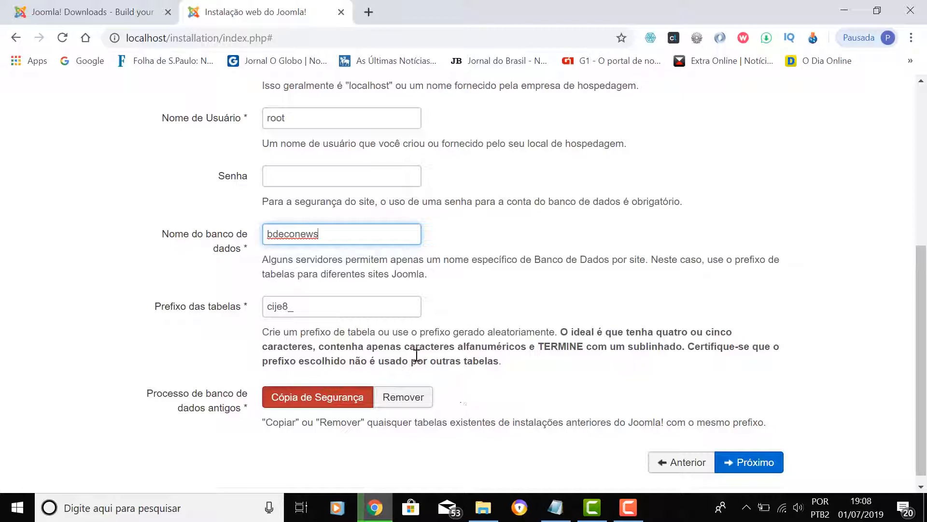
click(349, 307)
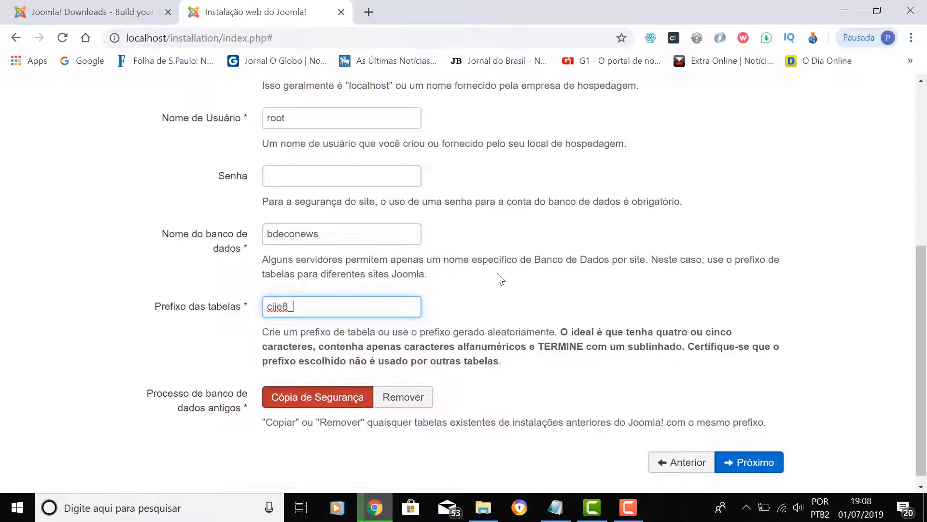
scroll(501, 279, down, 1)
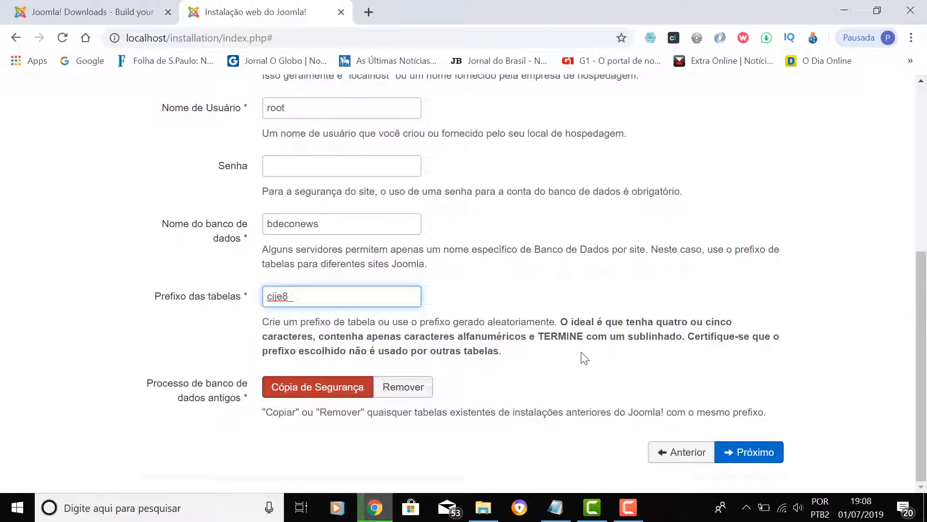
scroll(775, 270, up, 5)
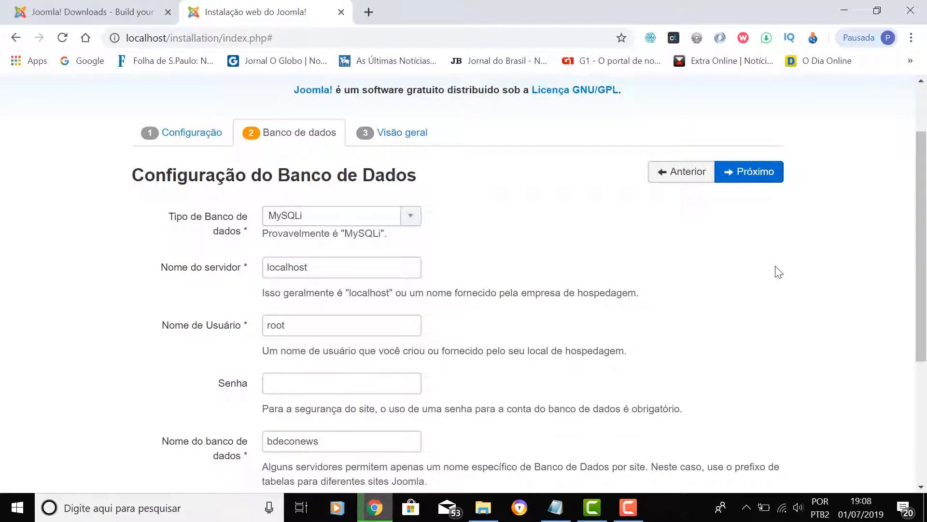
scroll(772, 278, up, 2)
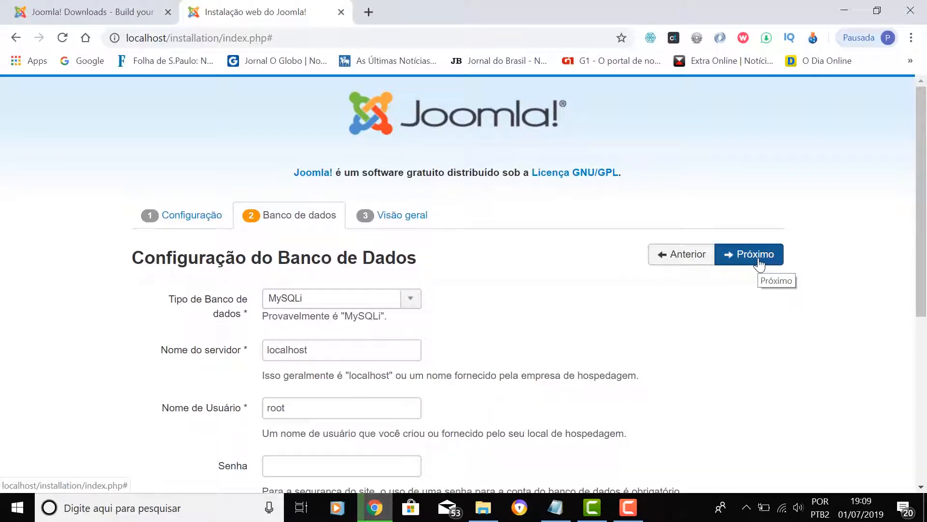
- Review the Visão geral summary: no sample content, e-mail configuration Não, pre-installation checks
click(759, 265)
scroll(783, 343, down, 1)
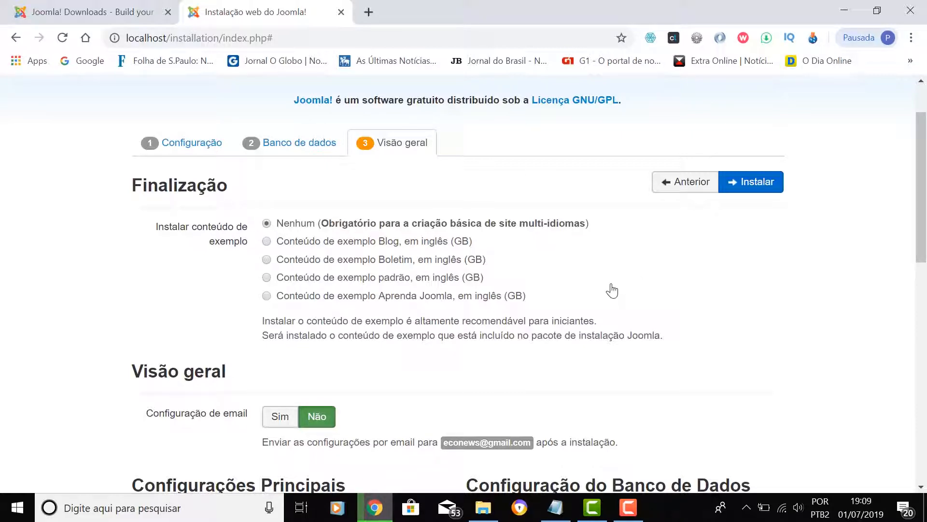
scroll(542, 265, down, 1)
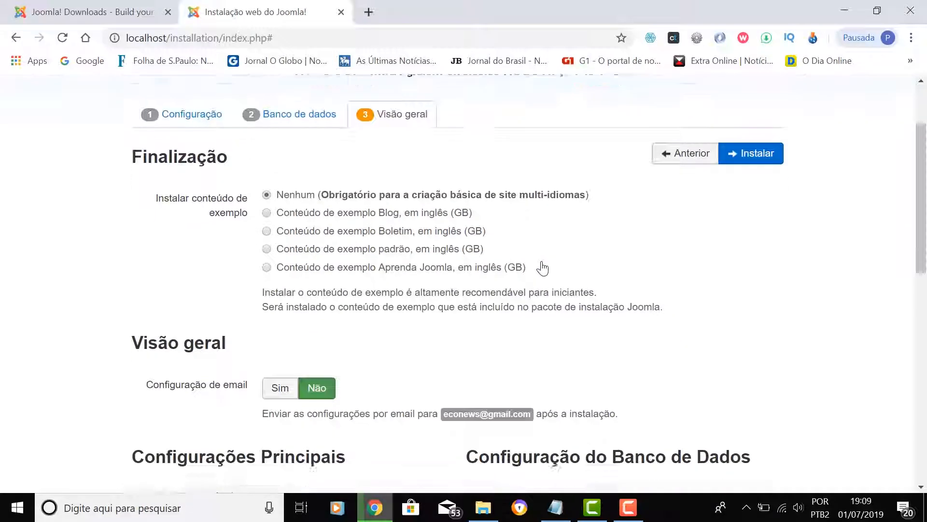
scroll(377, 315, down, 3)
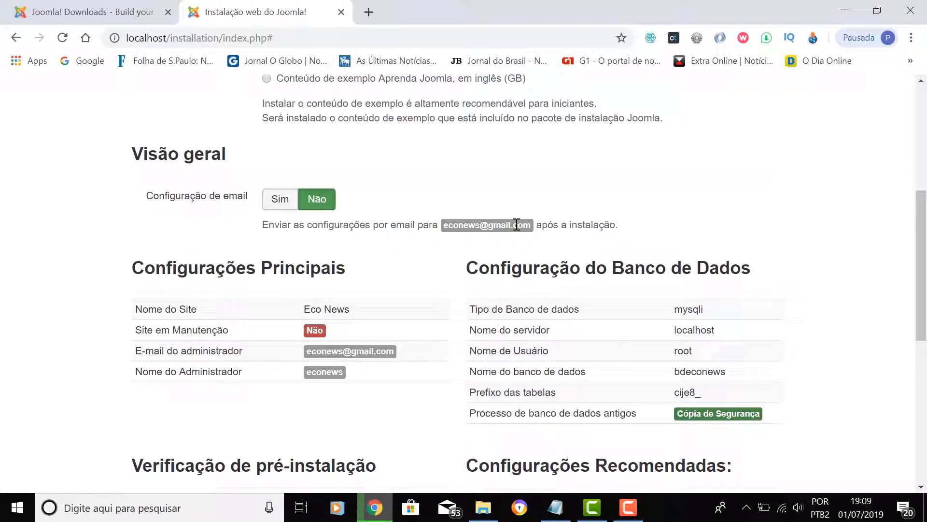
scroll(524, 221, down, 3)
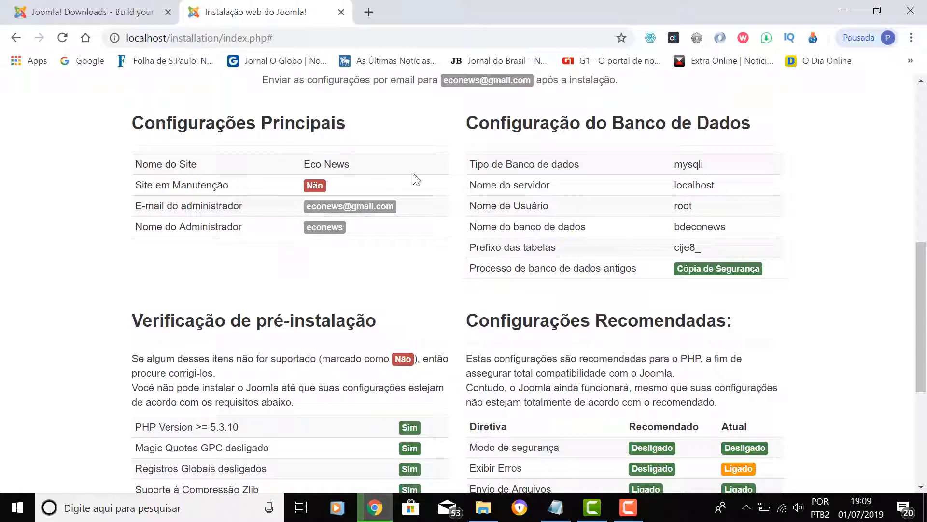
scroll(503, 224, down, 5)
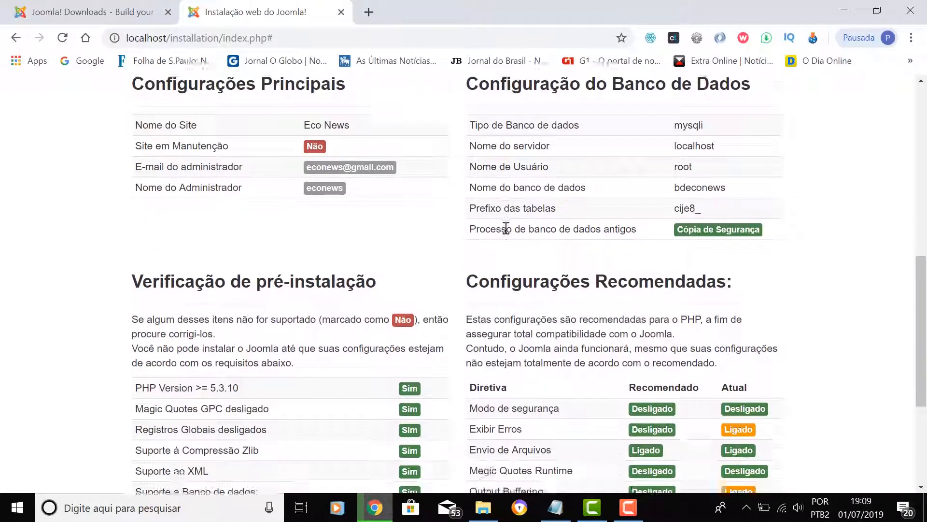
scroll(509, 235, up, 8)
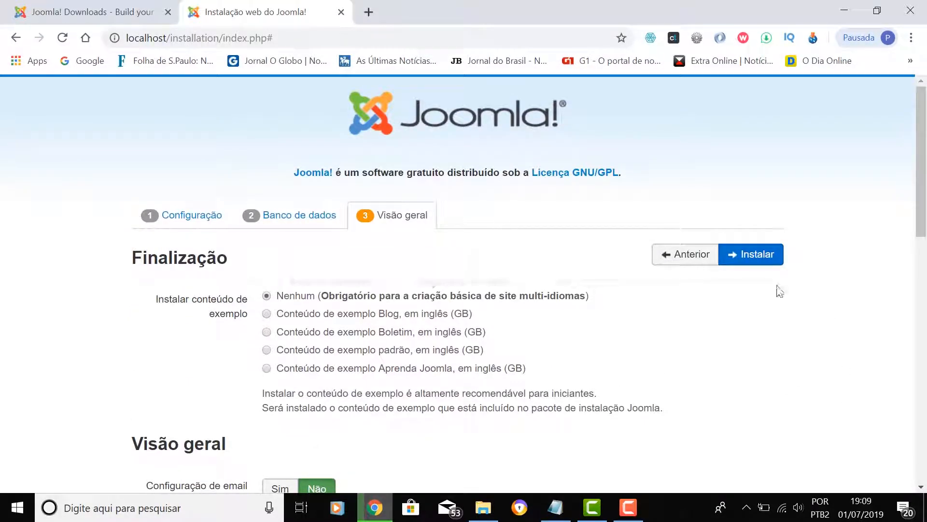
- Run the installation and review the success page with its remove-installation-folder reminder
click(761, 256)
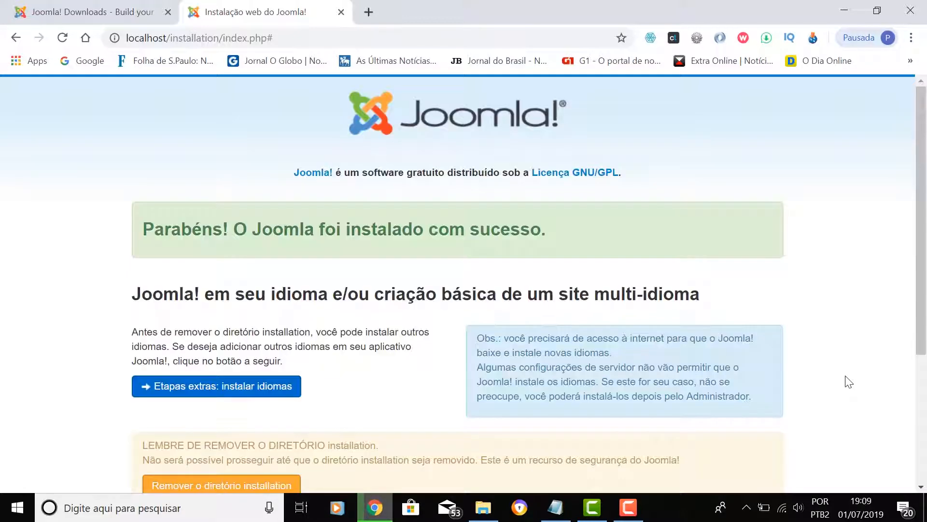
scroll(828, 303, down, 3)
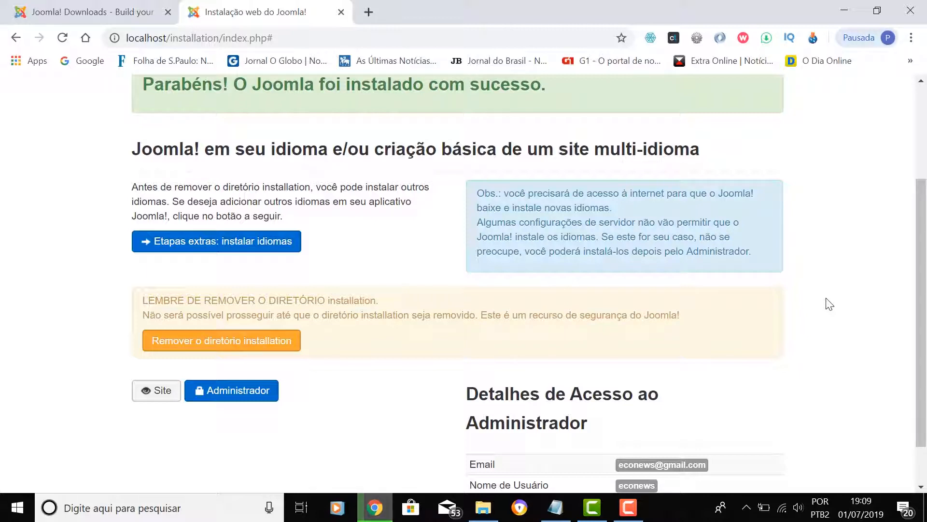
scroll(828, 300, up, 1)
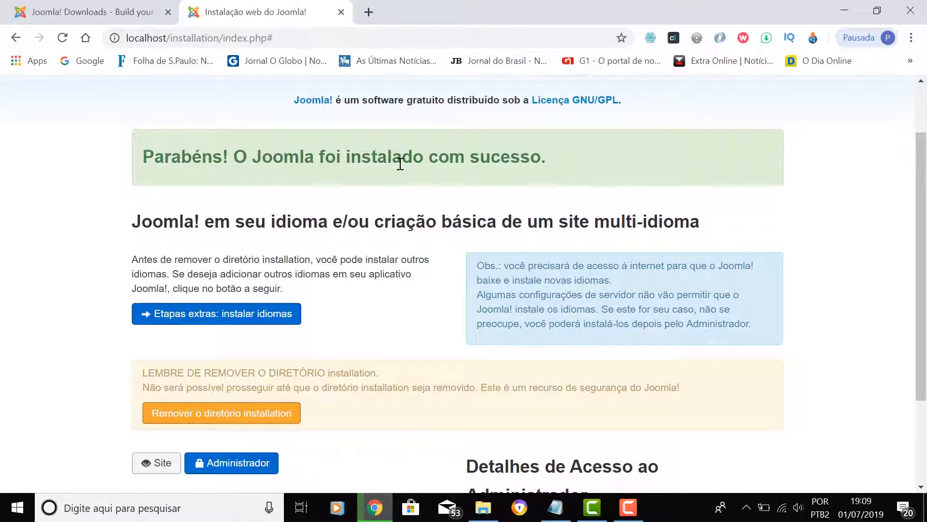
scroll(834, 220, up, 2)
scroll(833, 237, down, 2)
scroll(834, 236, down, 1)
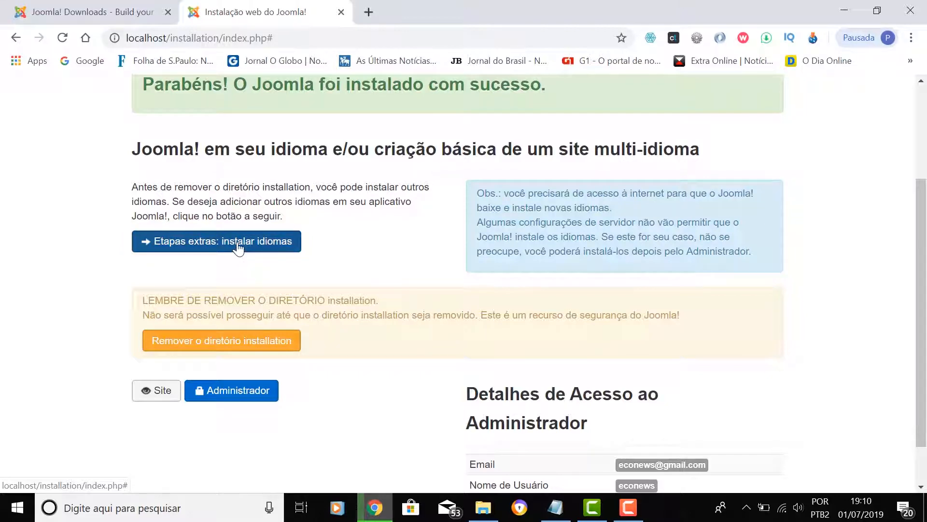
- Tick Portuguese Brazil (pt-BR) in the extra language step and proceed with Próximo
click(243, 243)
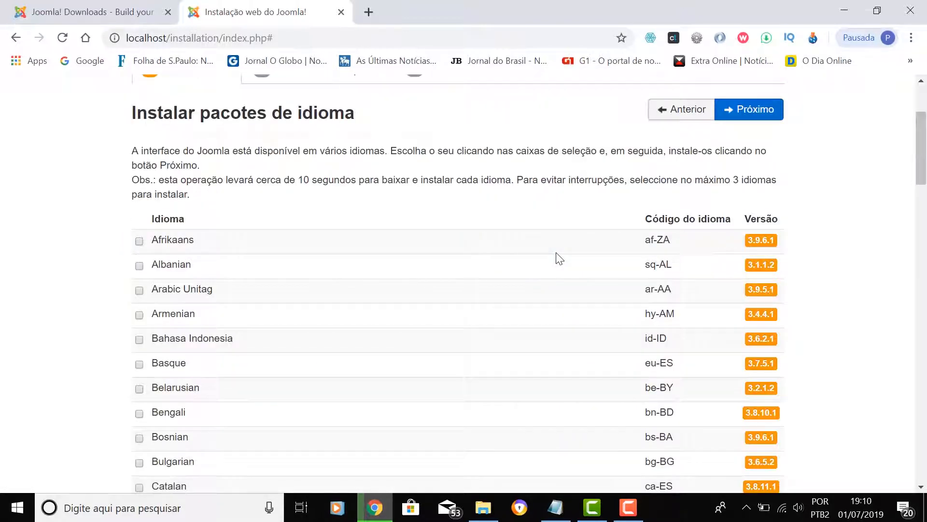
scroll(561, 260, down, 6)
scroll(561, 259, down, 20)
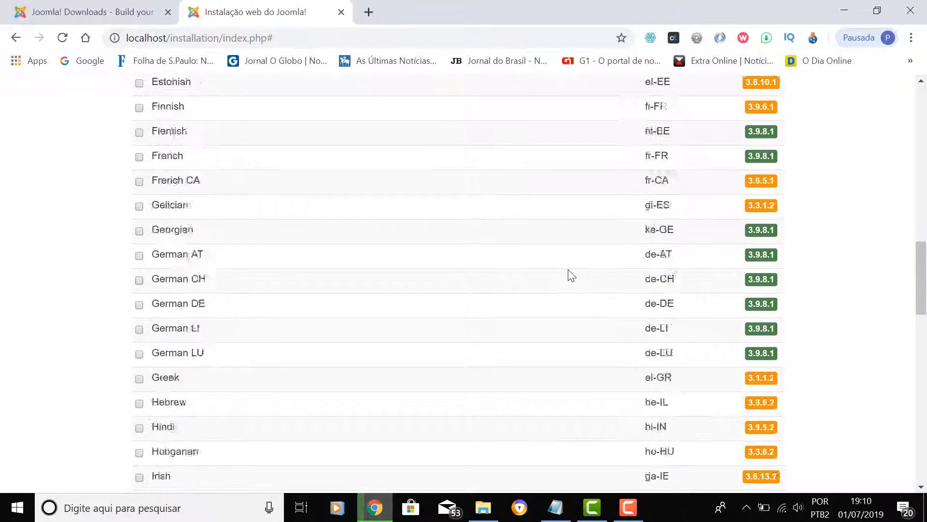
scroll(569, 277, down, 3)
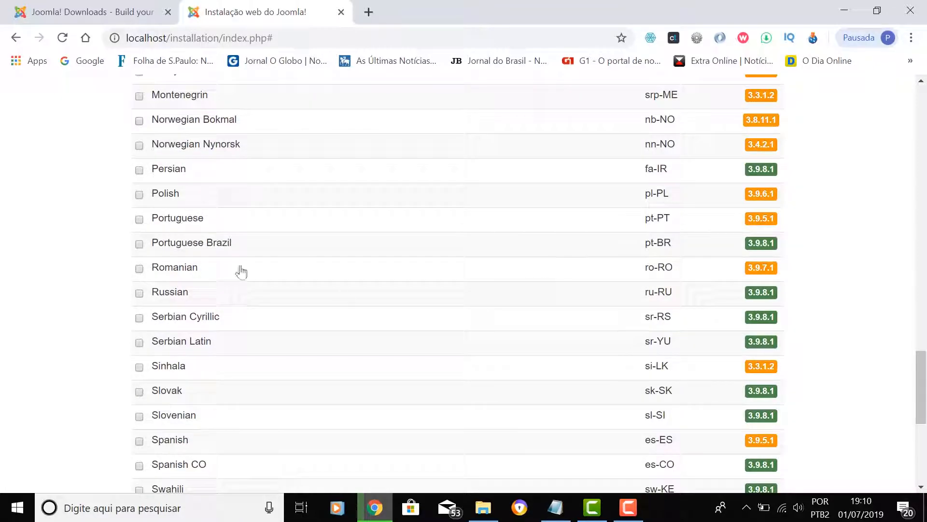
click(139, 244)
scroll(886, 263, up, 20)
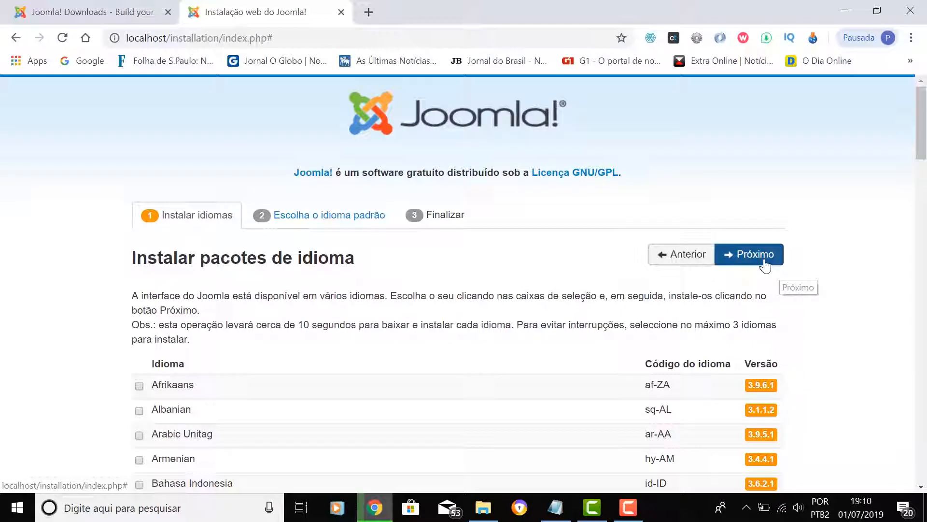
click(765, 263)
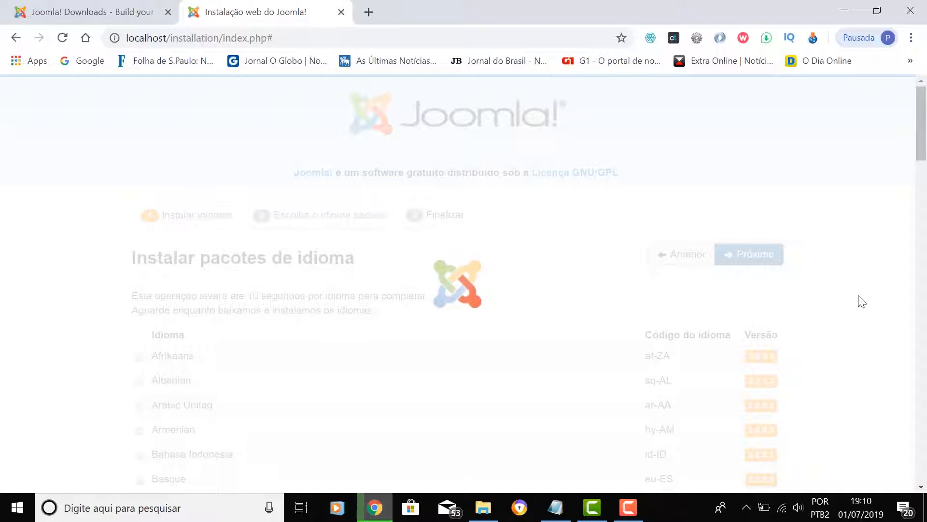
- Mark Português do Brasil as the default language for Administrador and Site, then confirm with Próximo
scroll(861, 301, down, 4)
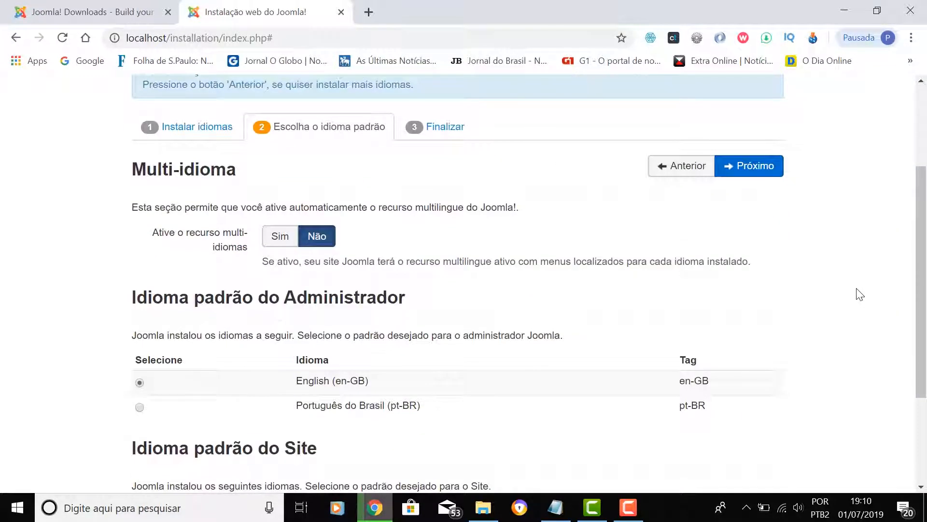
scroll(861, 294, down, 1)
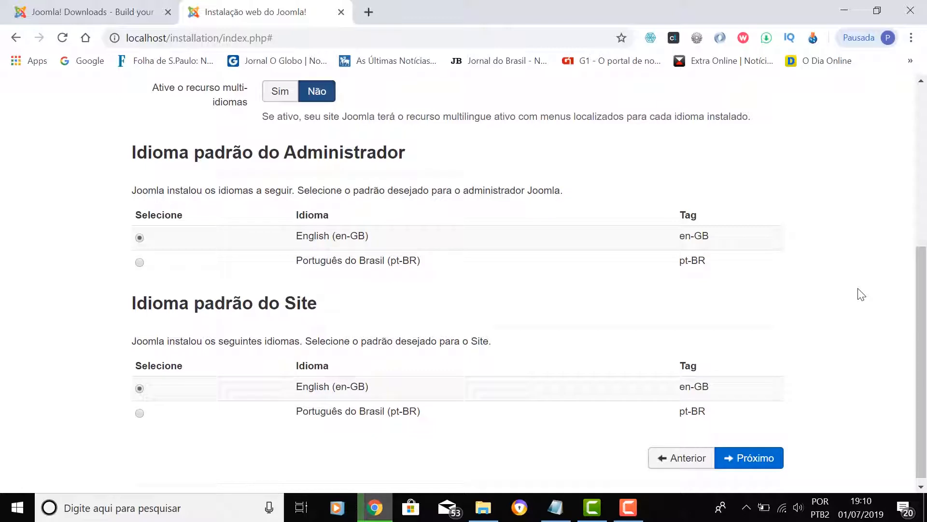
scroll(243, 177, up, 1)
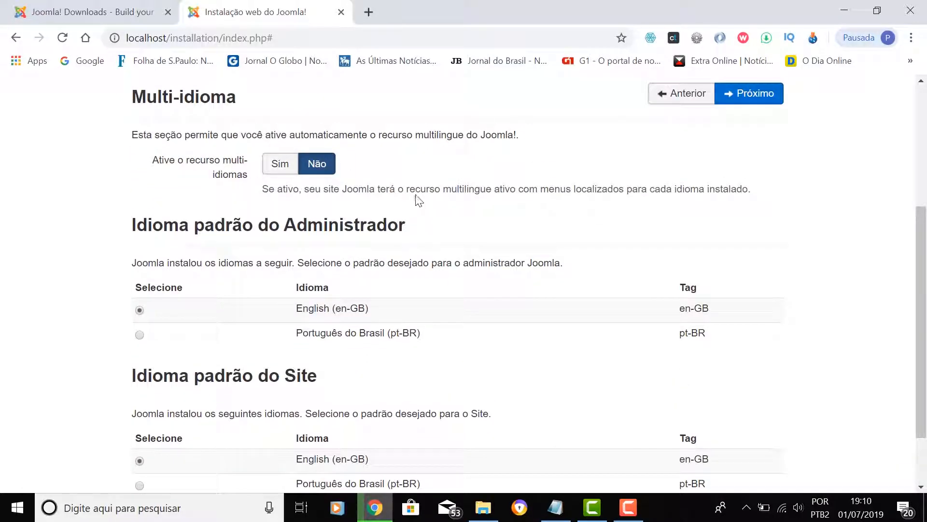
scroll(682, 259, down, 1)
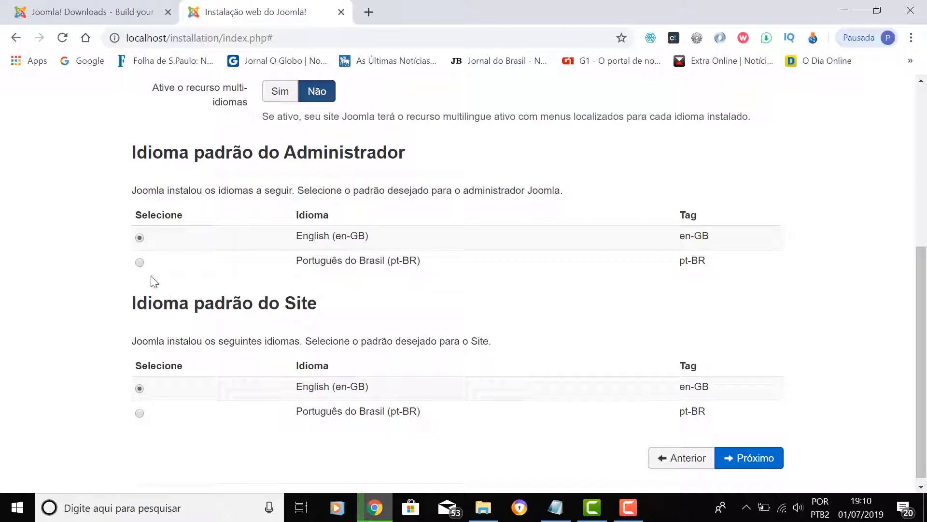
click(140, 262)
scroll(415, 319, down, 1)
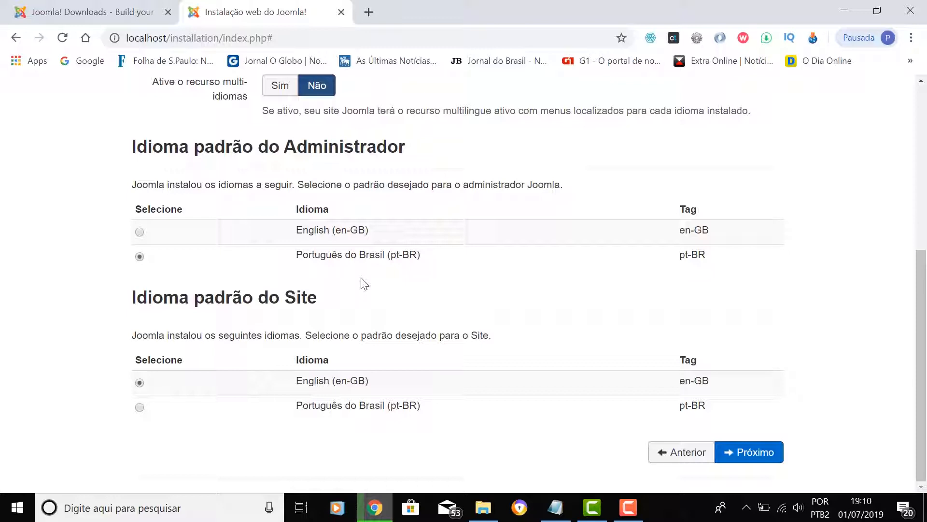
click(140, 407)
scroll(715, 338, up, 3)
click(747, 166)
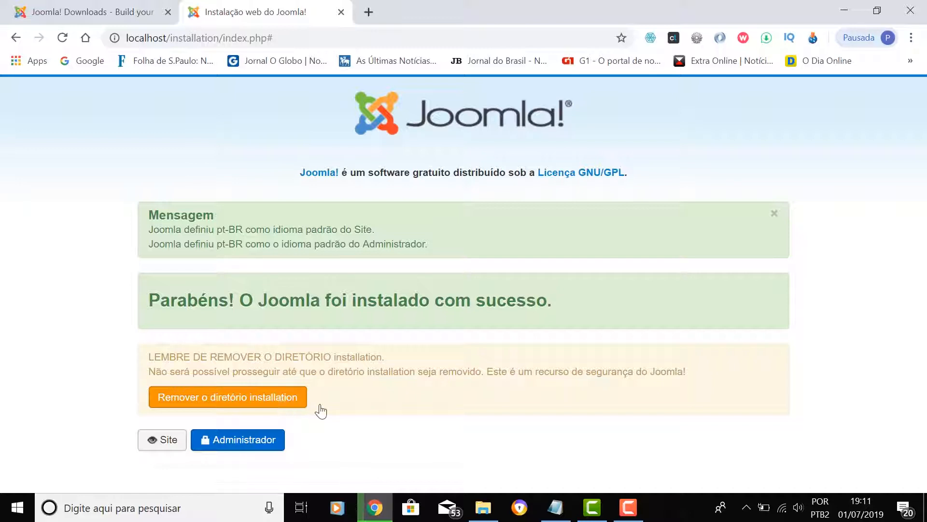
- Remove the installation directory and go to the new Eco News site
click(236, 400)
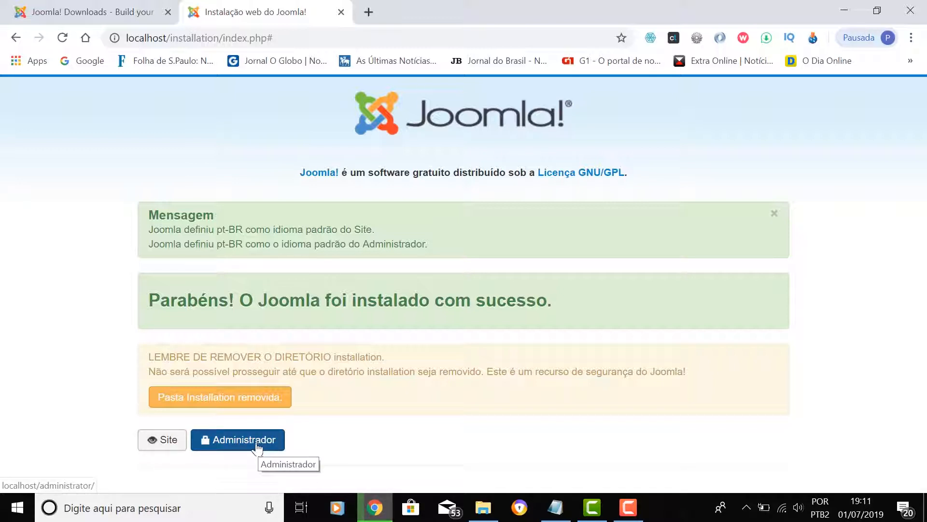
click(167, 445)
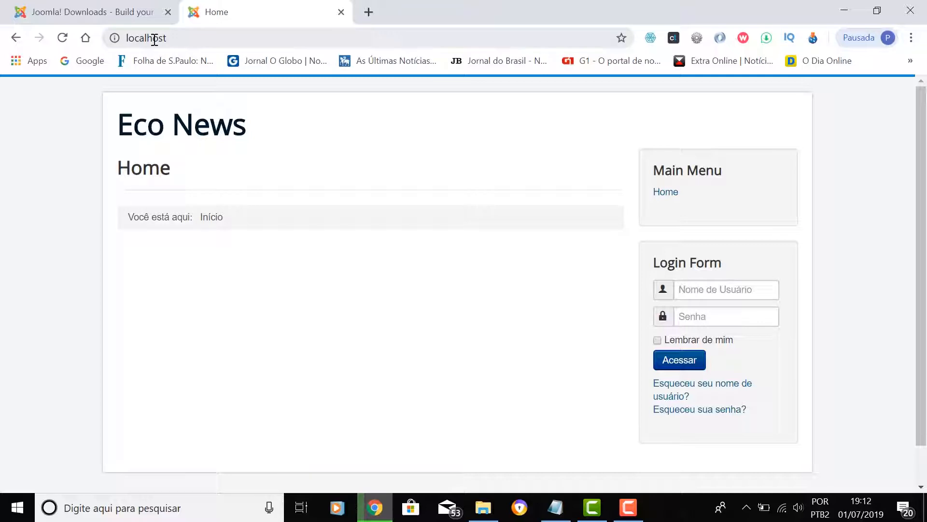
- Select the localhost web address in the browser's address bar
click(179, 38)
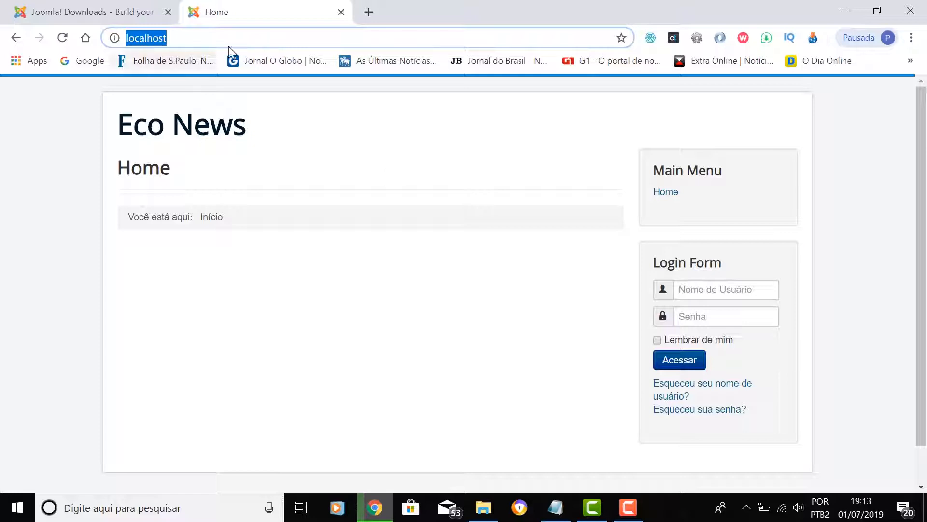
- Go to localhost/administrator to load the administrator login page
click(183, 38)
drag(185, 39, 110, 49)
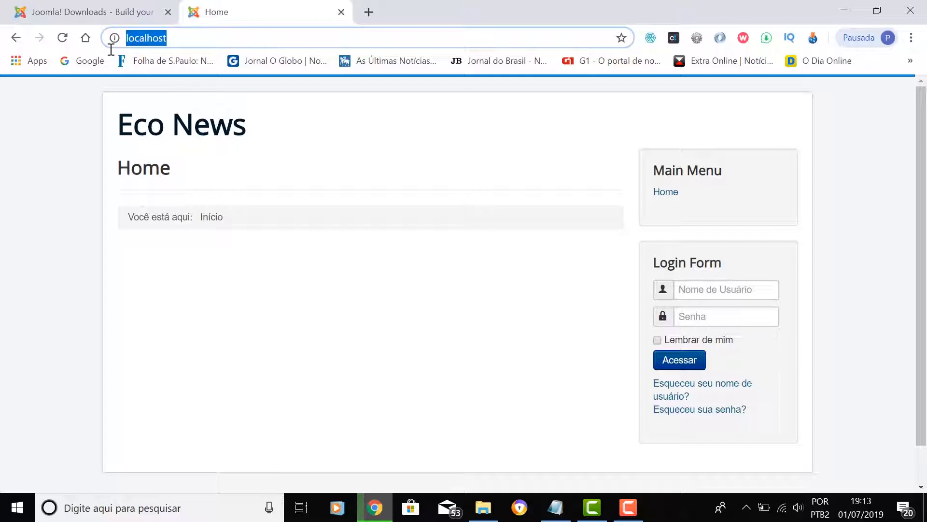
drag(188, 38, 116, 39)
click(217, 43)
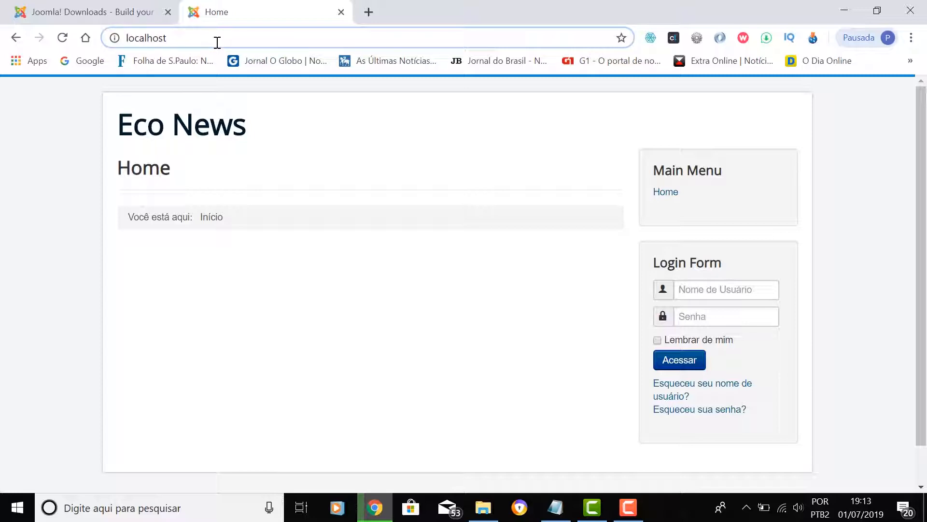
text(/)
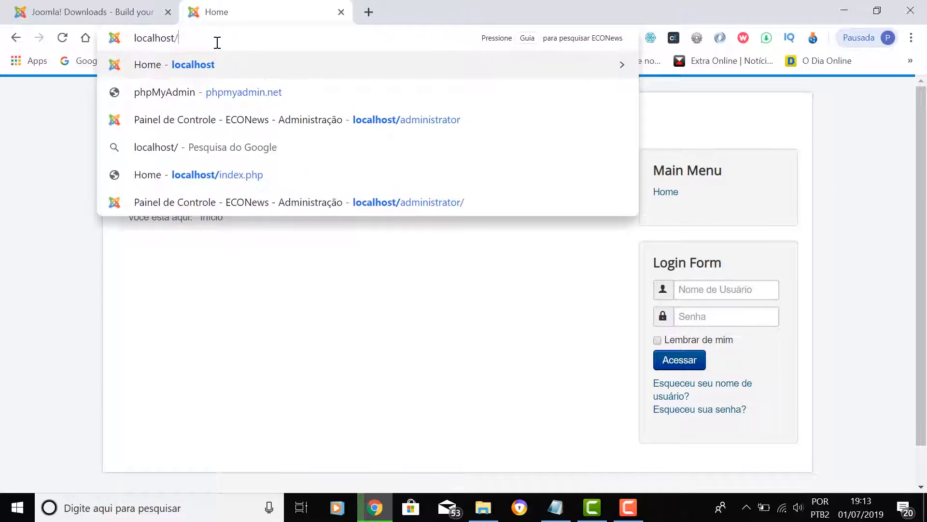
text(administ)
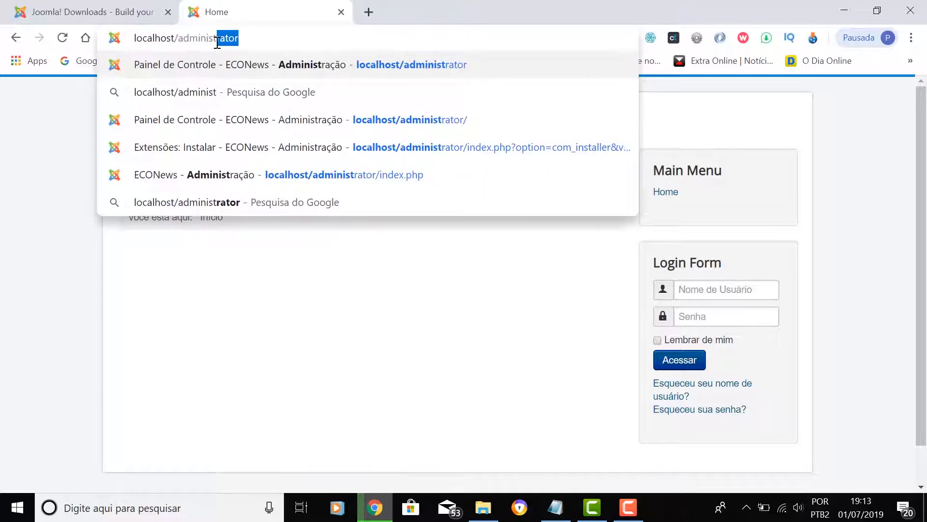
text(rator)
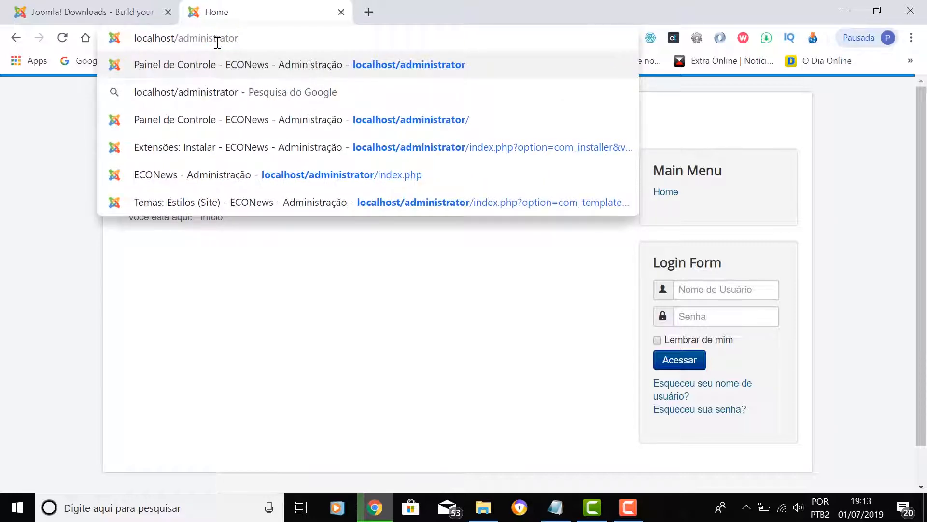
key(Return)
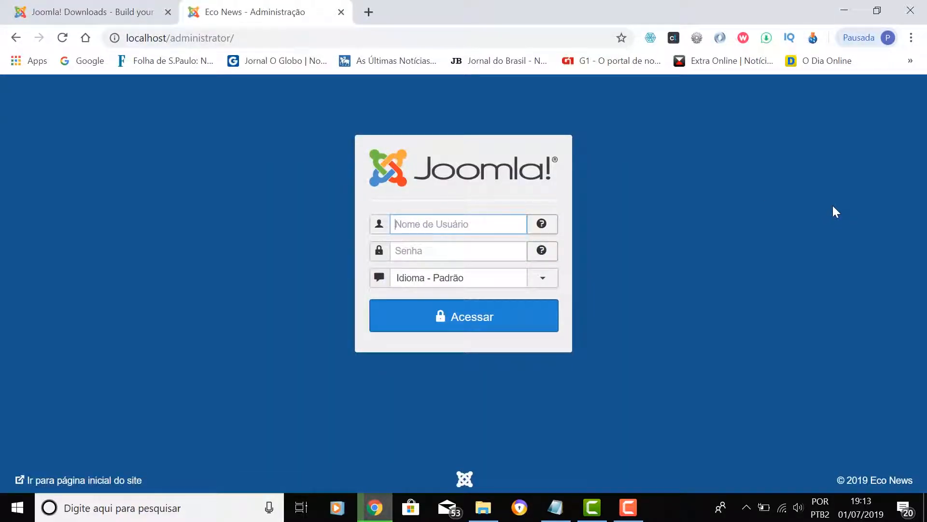
- Enter the admin username and password on the login form
text(econews)
key(Tab)
text(••••)
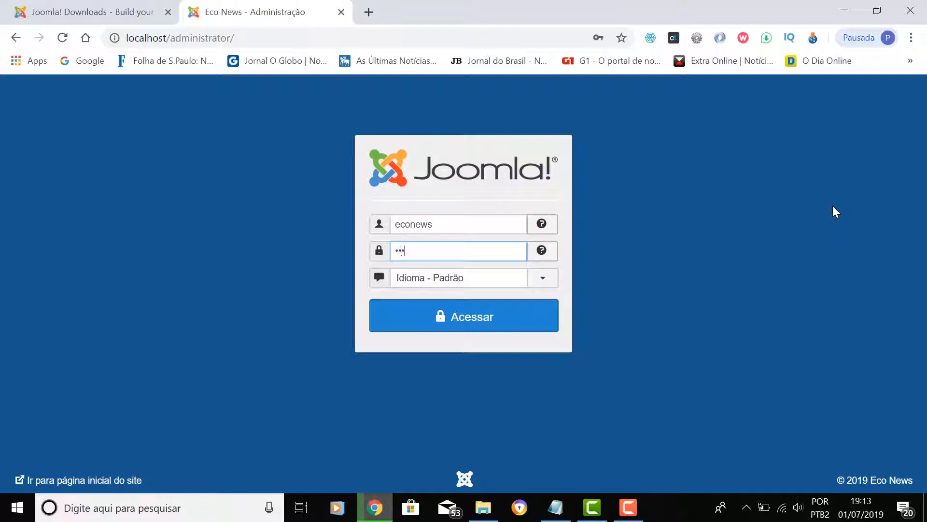
- Sign in to the administrator, then browse the Sistema and Usuários menus
click(471, 325)
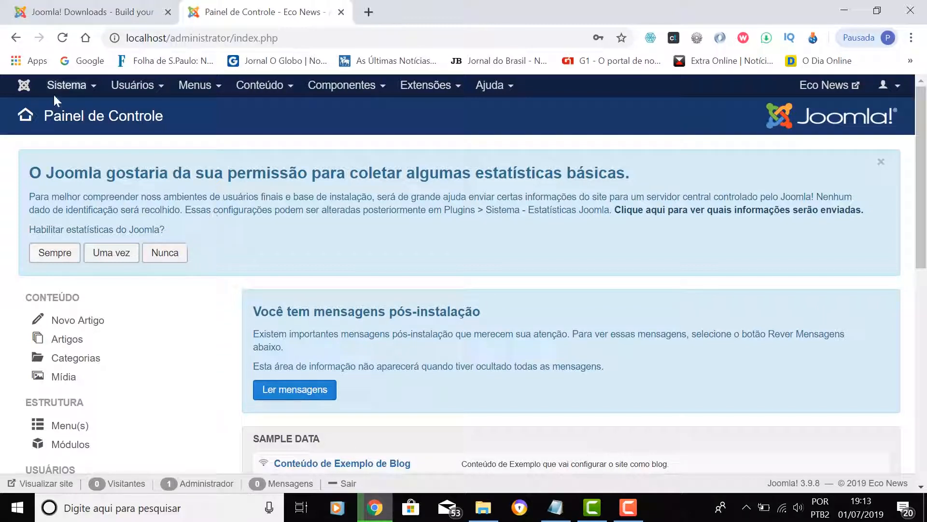
click(90, 91)
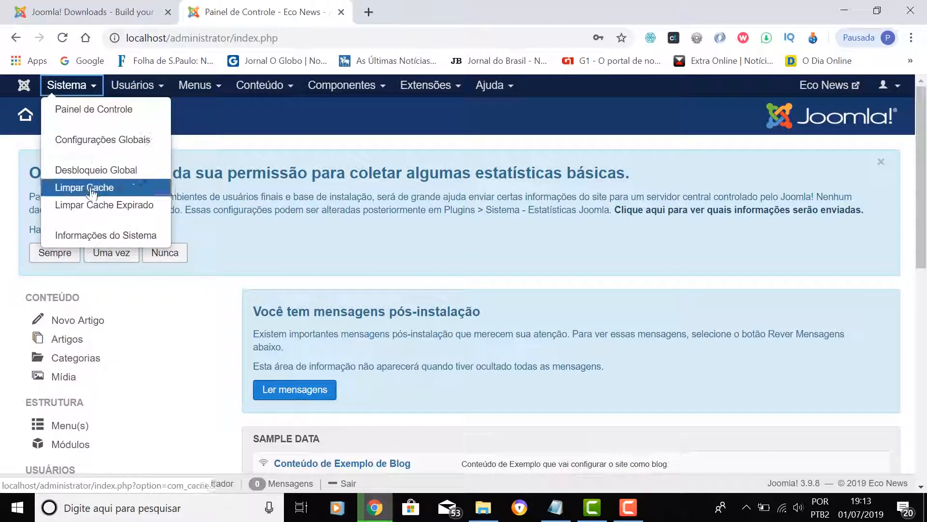
click(159, 90)
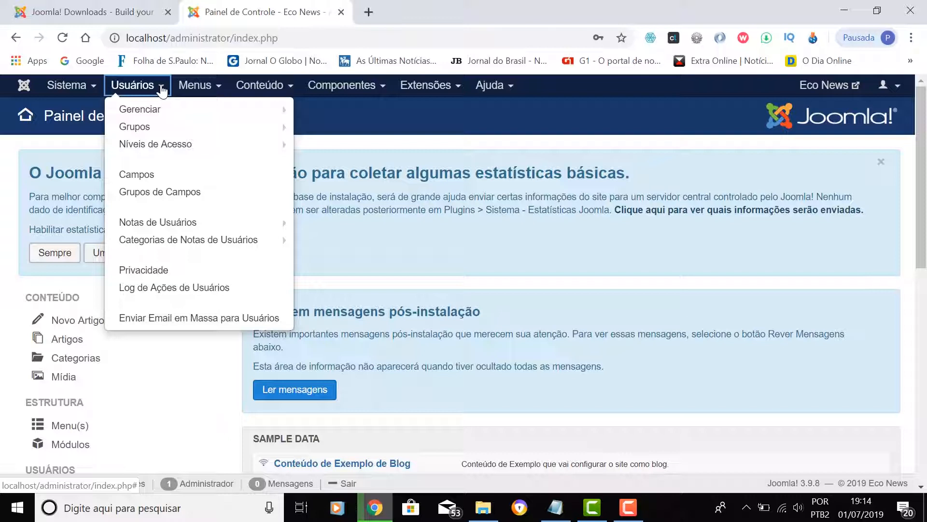
click(196, 87)
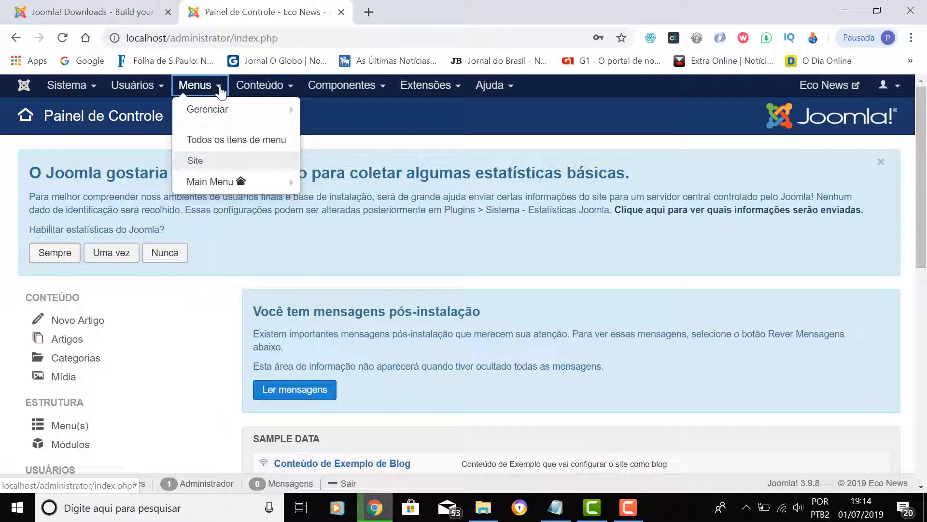
click(259, 89)
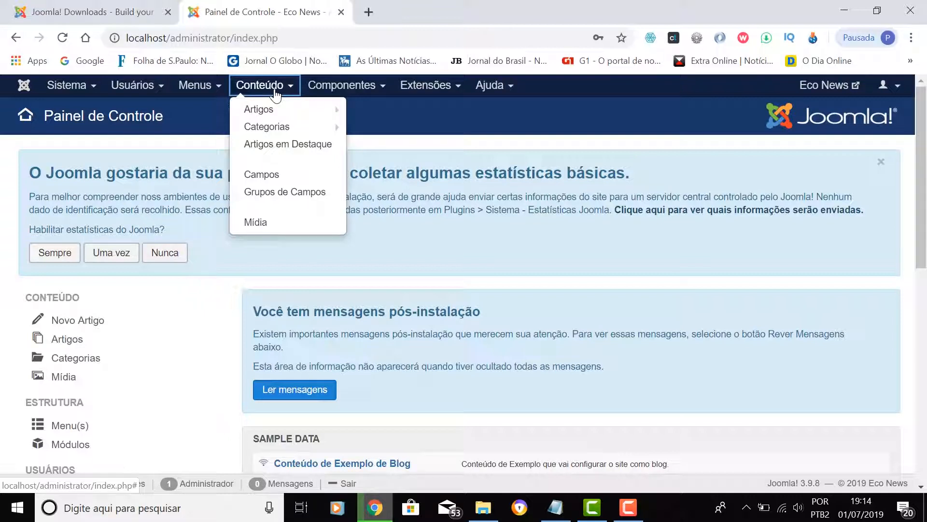
mouse_move(261, 112)
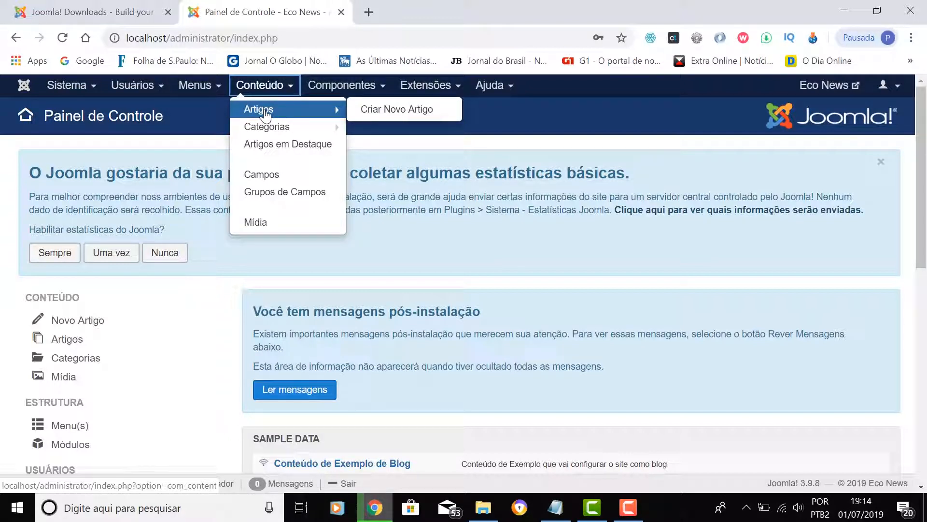
mouse_move(261, 130)
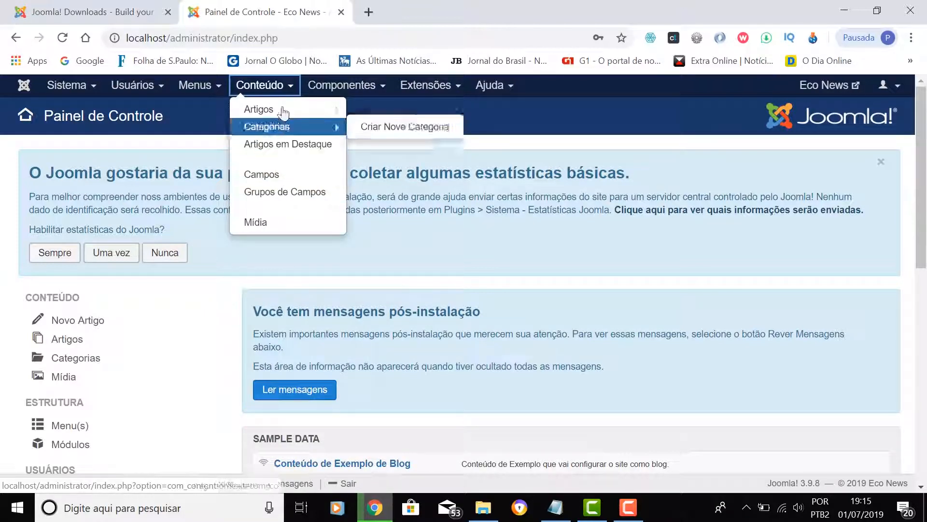
click(338, 85)
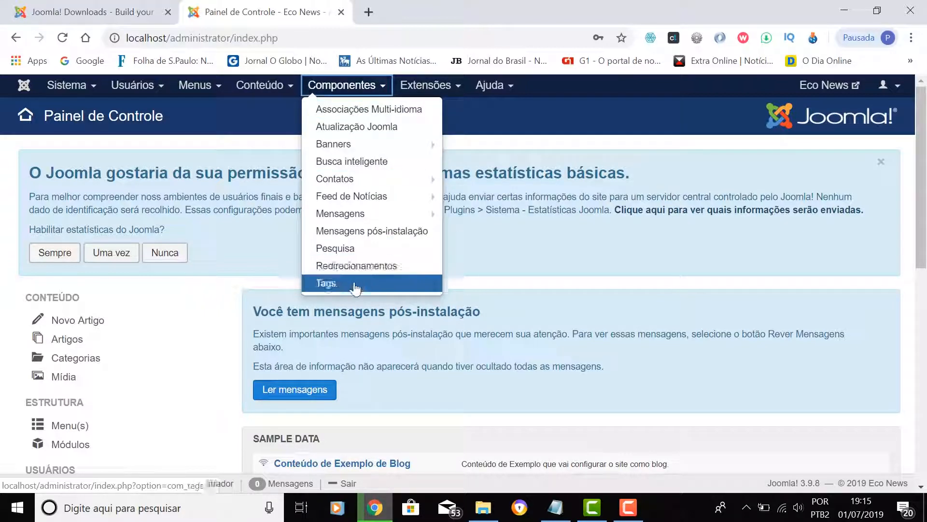
click(441, 86)
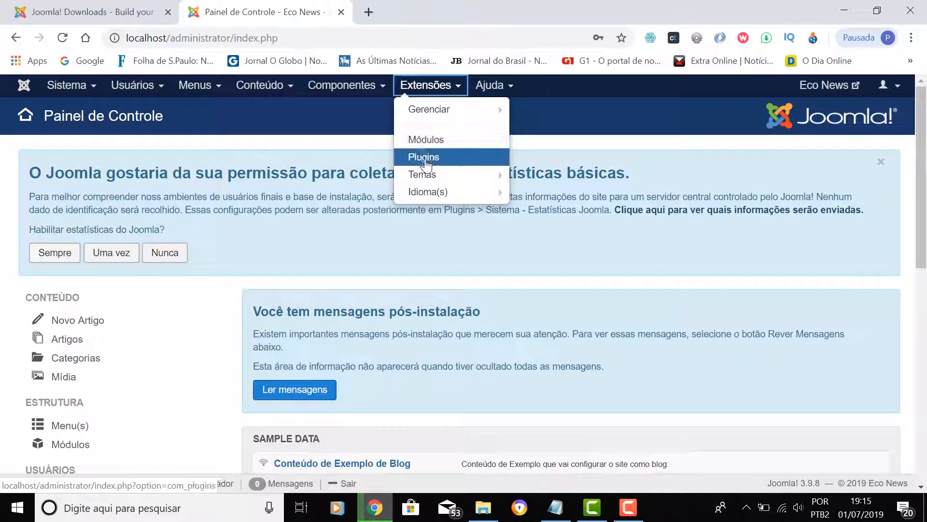
mouse_move(424, 178)
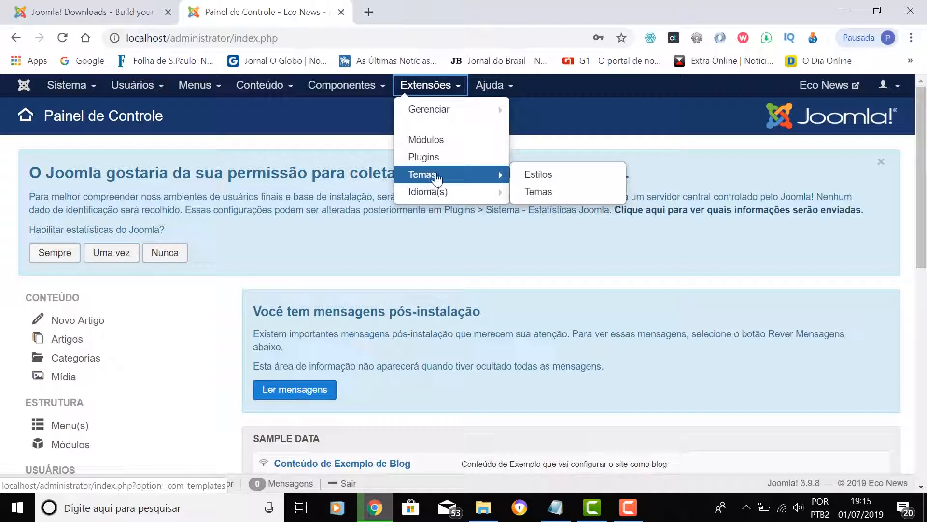
mouse_move(428, 196)
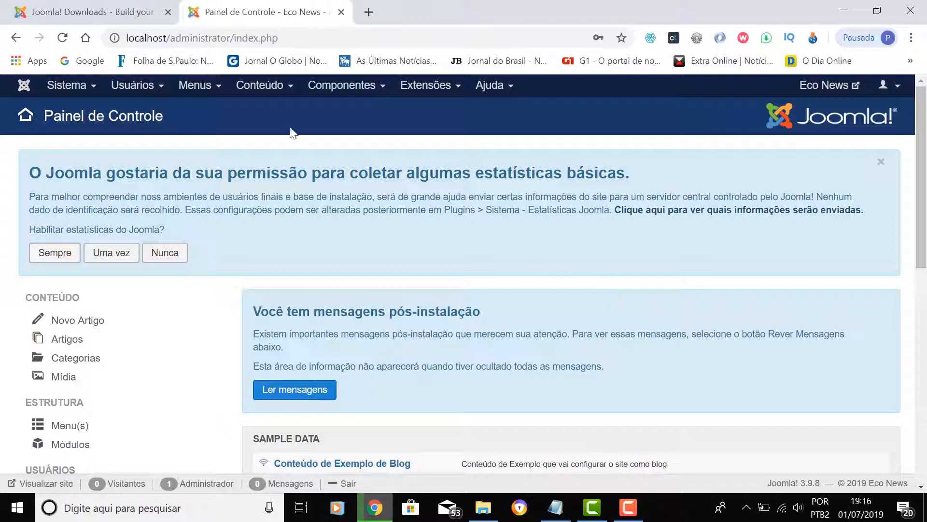
- Expand Conteúdo > Categorias to show the Criar Nova Categoria option
click(266, 90)
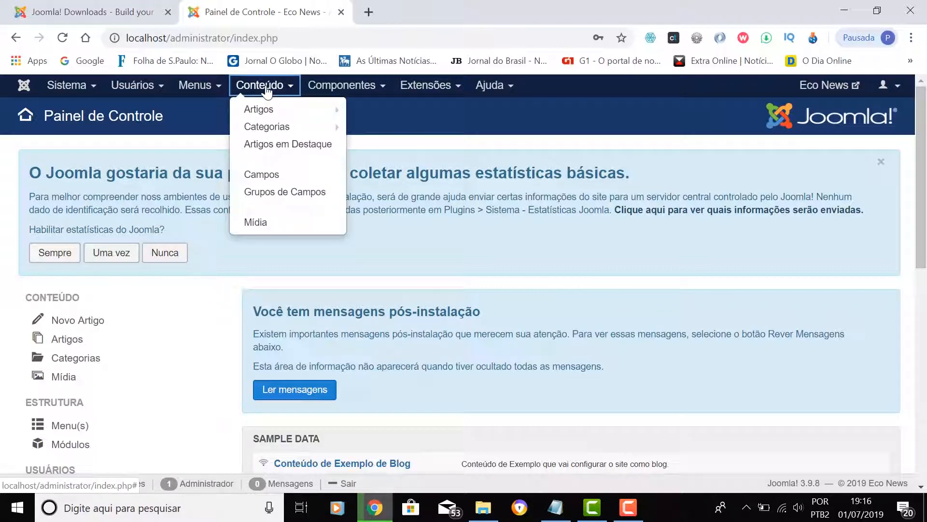
mouse_move(267, 131)
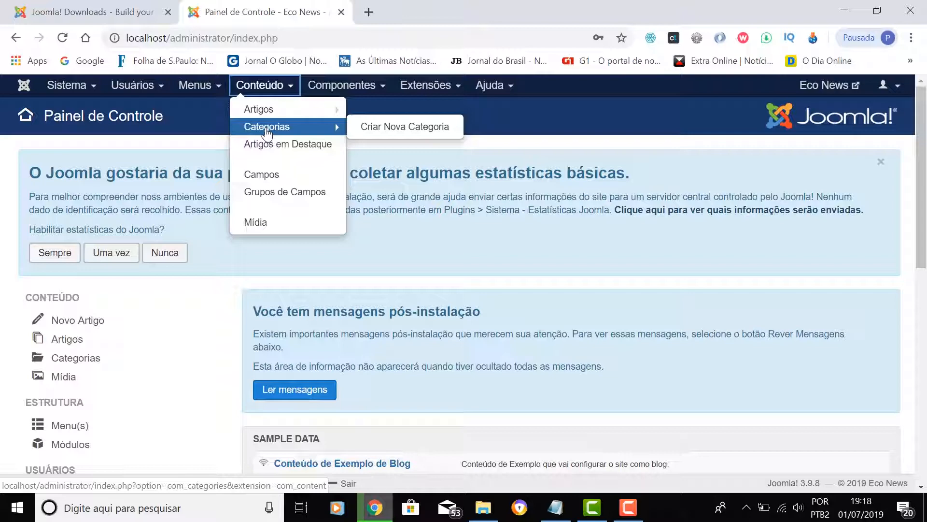
- Start a new content category with Criar Nova Categoria and enter the title Cidade
click(404, 129)
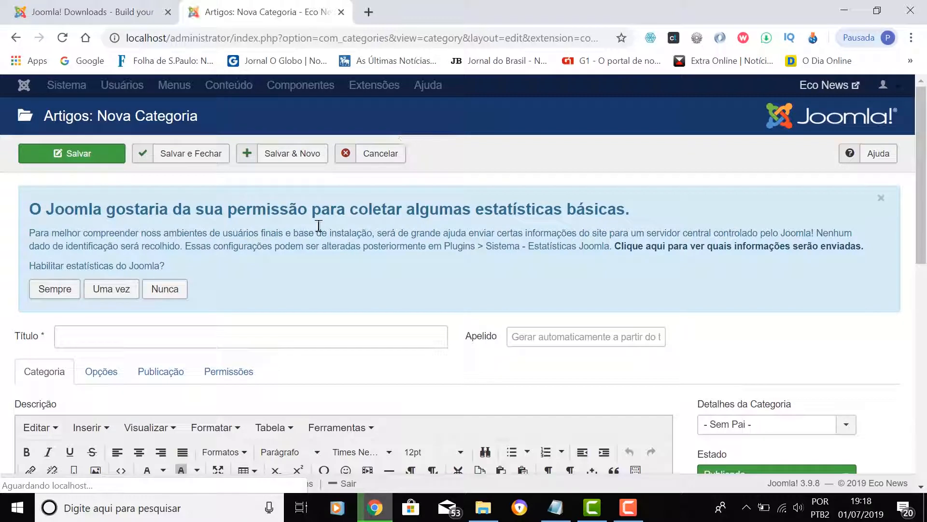
click(181, 337)
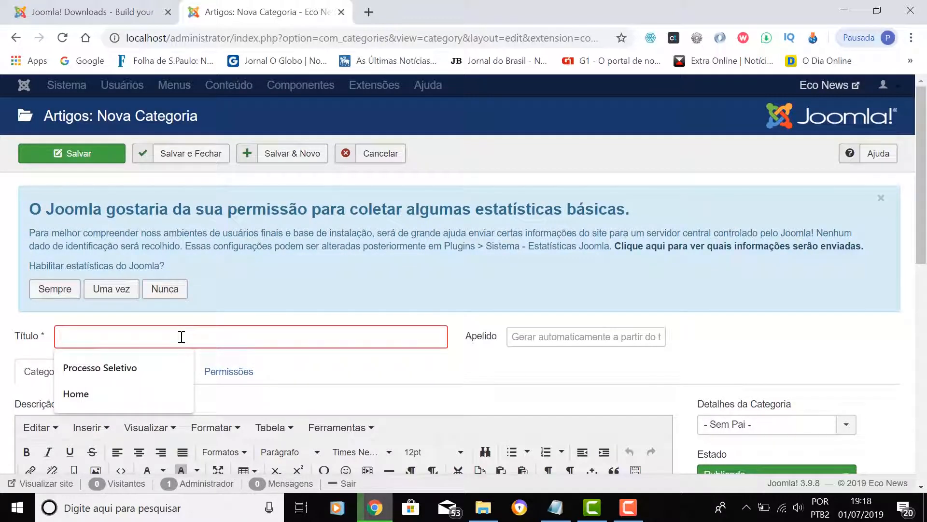
text(Cidades)
key(BackSpace)
key(BackSpace)
key(BackSpace)
key(BackSpace)
key(BackSpace)
key(BackSpace)
text(k)
key(BackSpace)
text(idade)
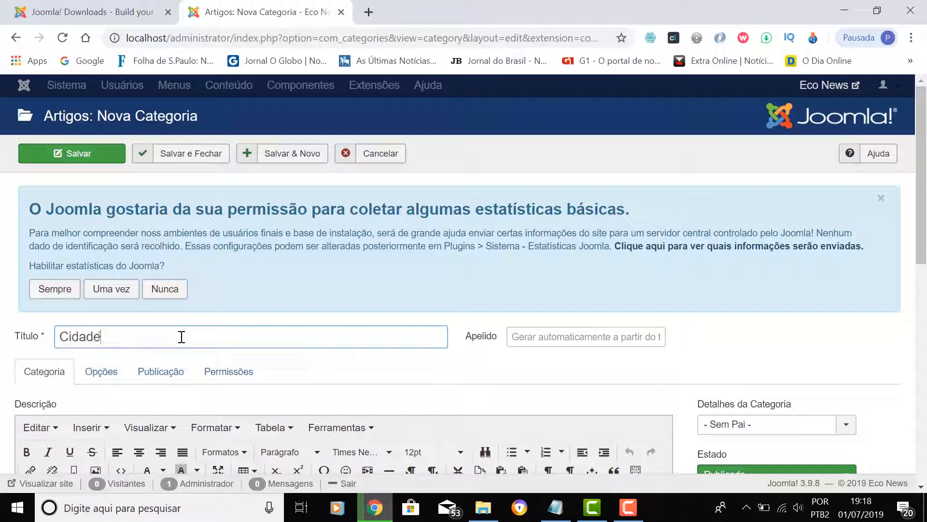
scroll(192, 337, down, 1)
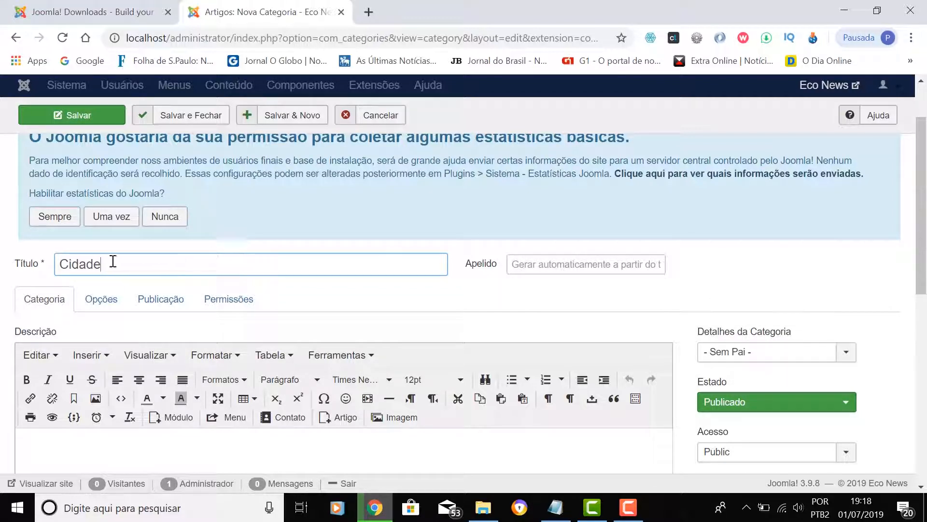
click(566, 264)
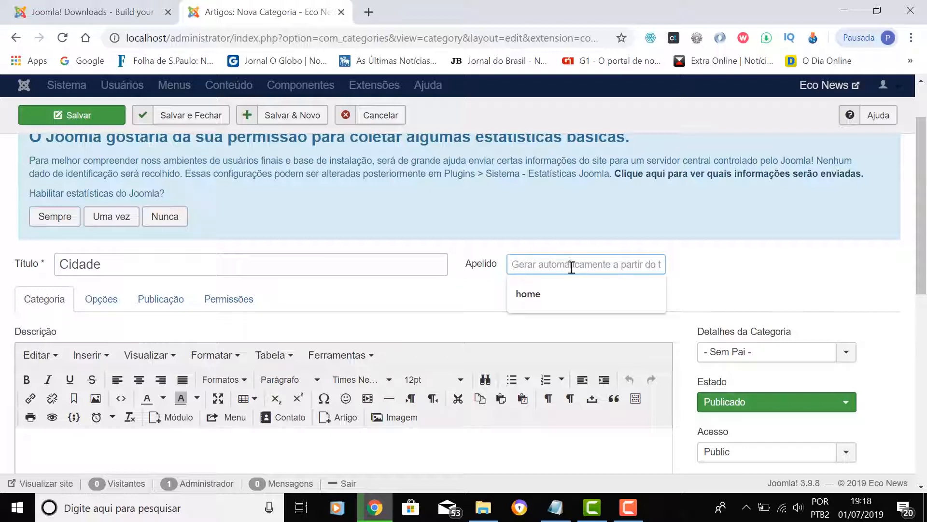
click(345, 271)
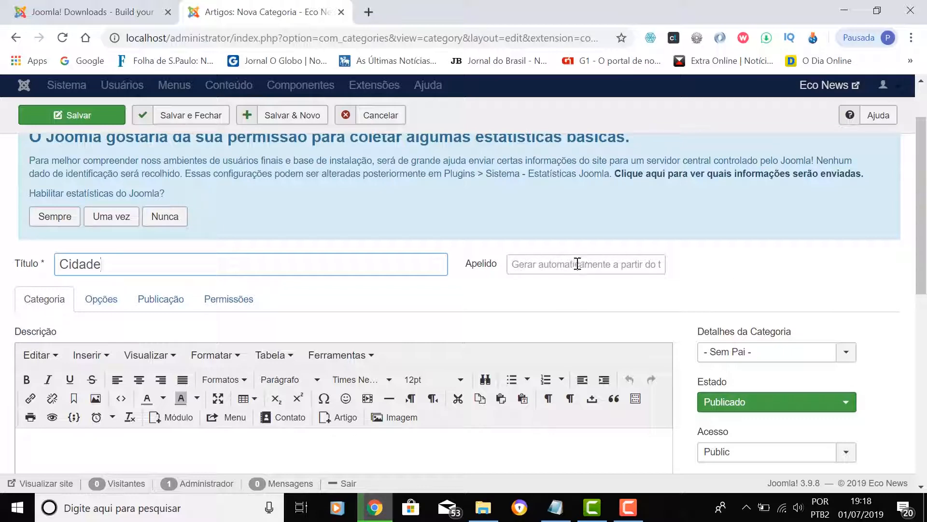
scroll(576, 265, down, 3)
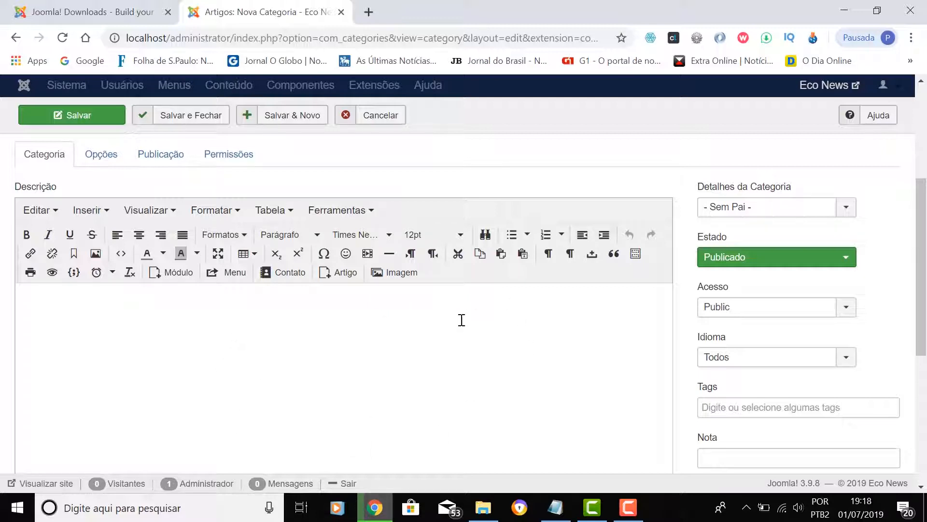
scroll(239, 344, up, 5)
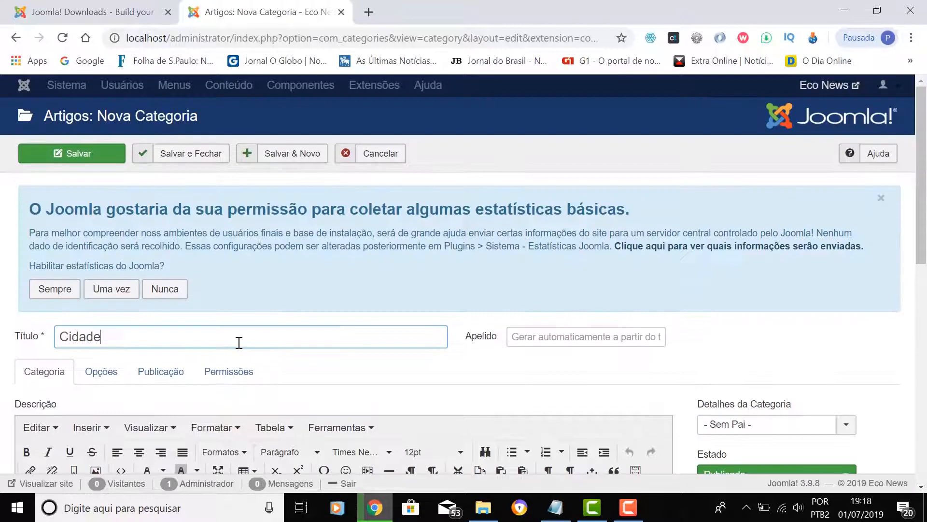
scroll(239, 342, down, 3)
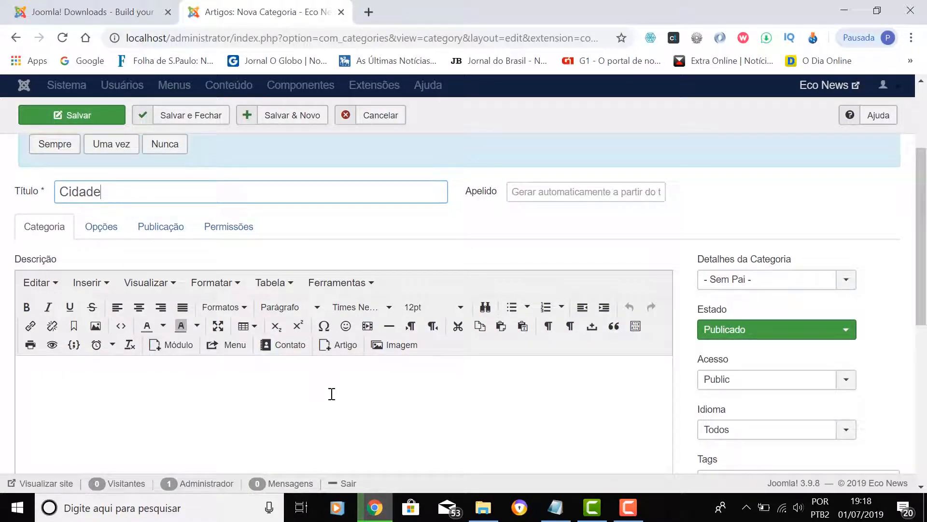
scroll(332, 394, up, 2)
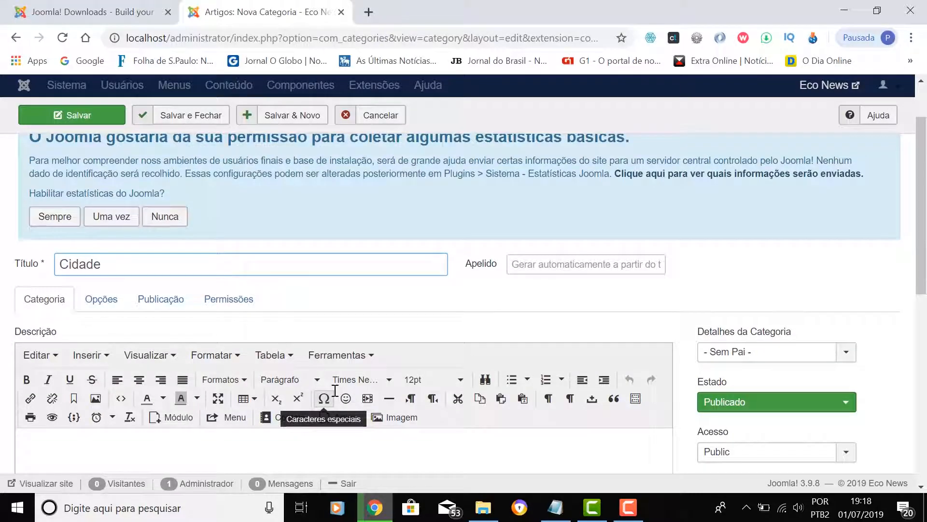
scroll(335, 391, down, 3)
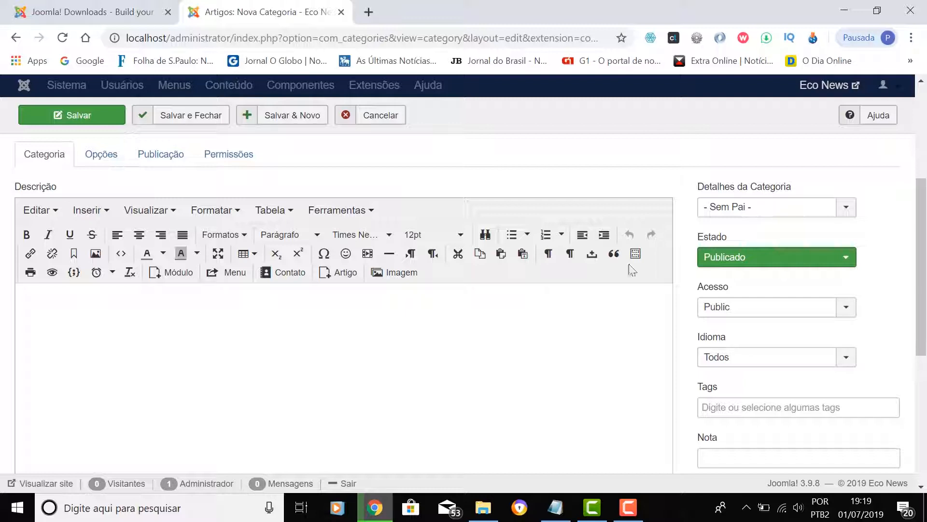
scroll(634, 347, up, 3)
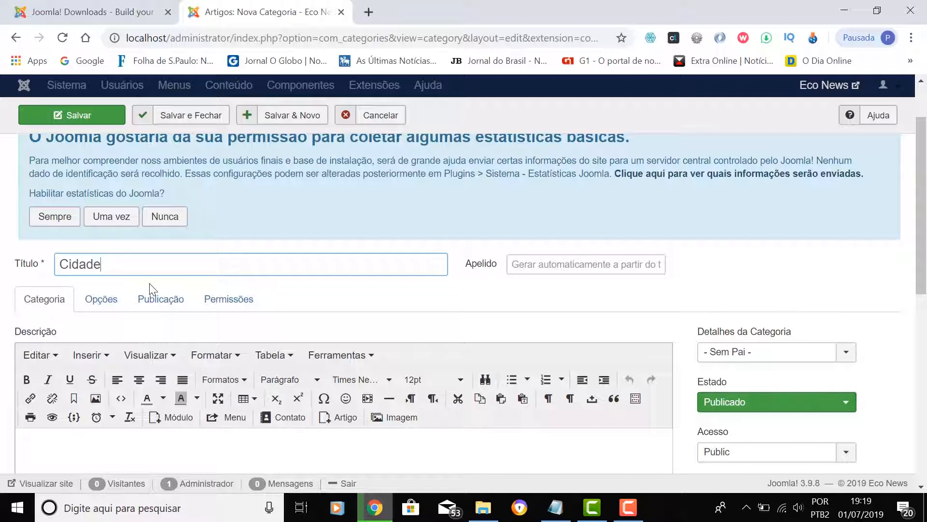
mouse_move(353, 337)
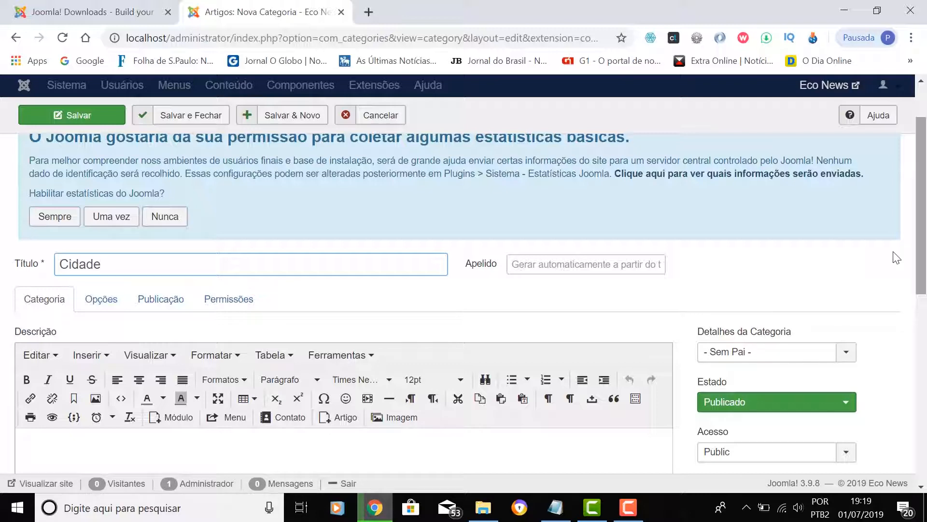
scroll(838, 261, down, 5)
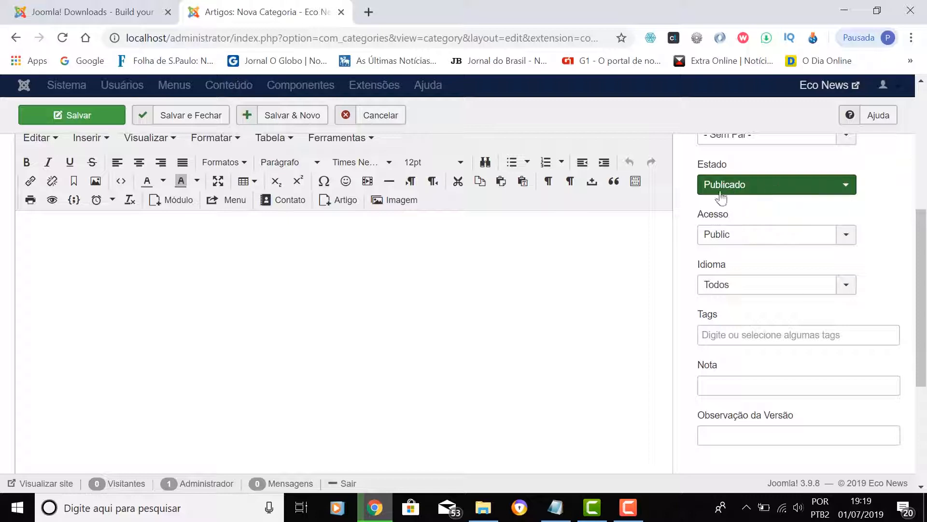
click(761, 187)
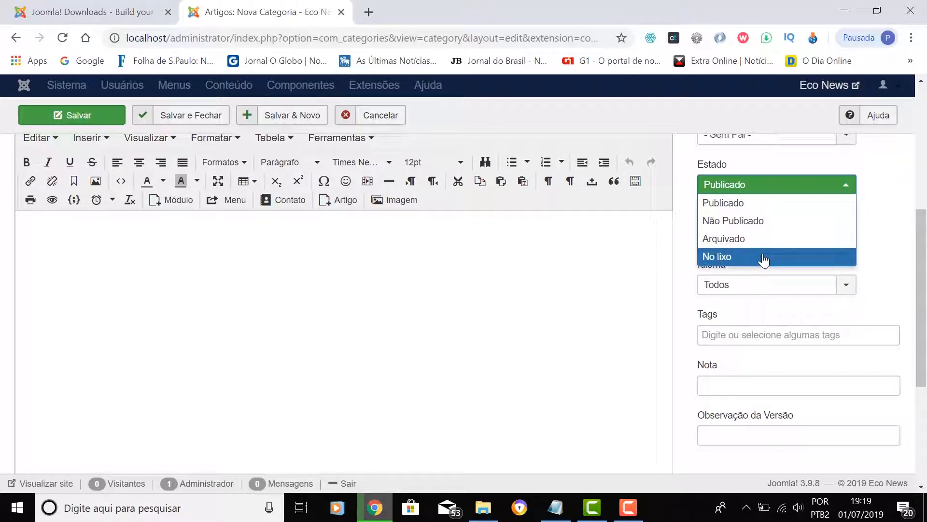
click(762, 189)
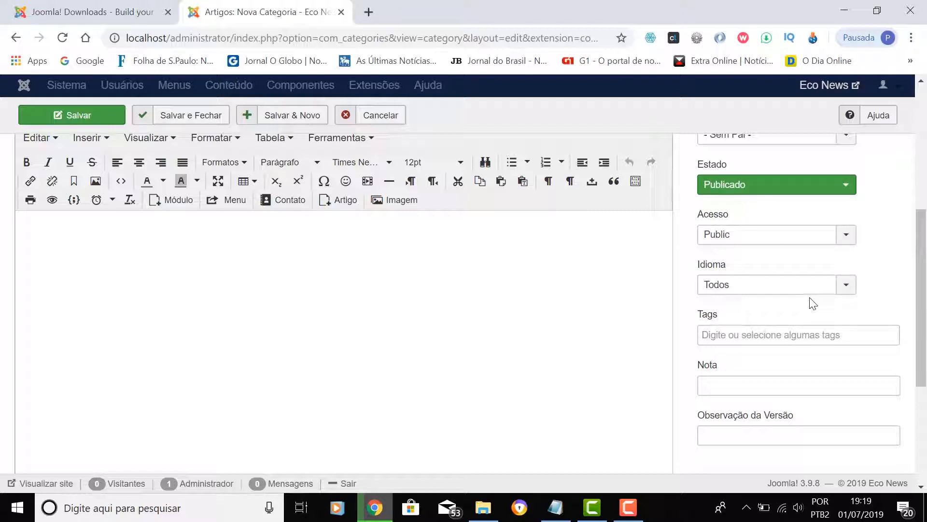
click(739, 236)
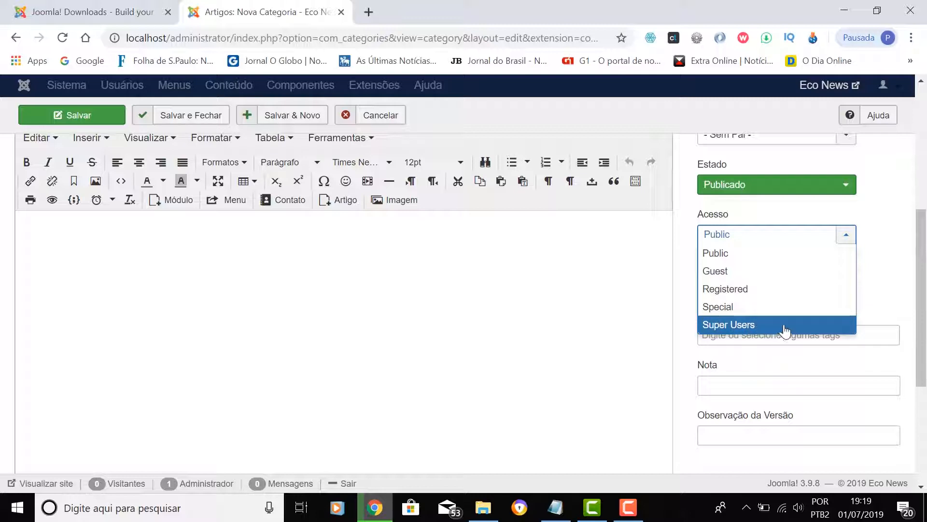
click(849, 239)
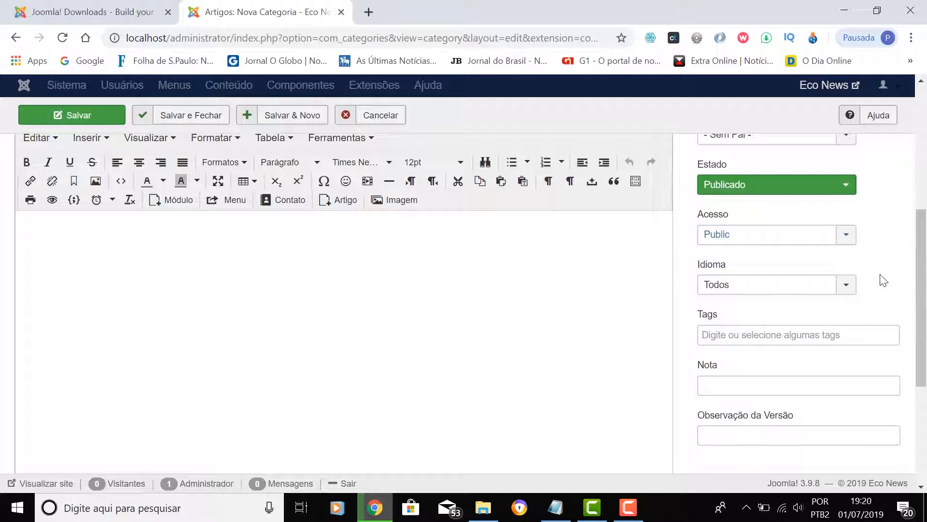
click(846, 288)
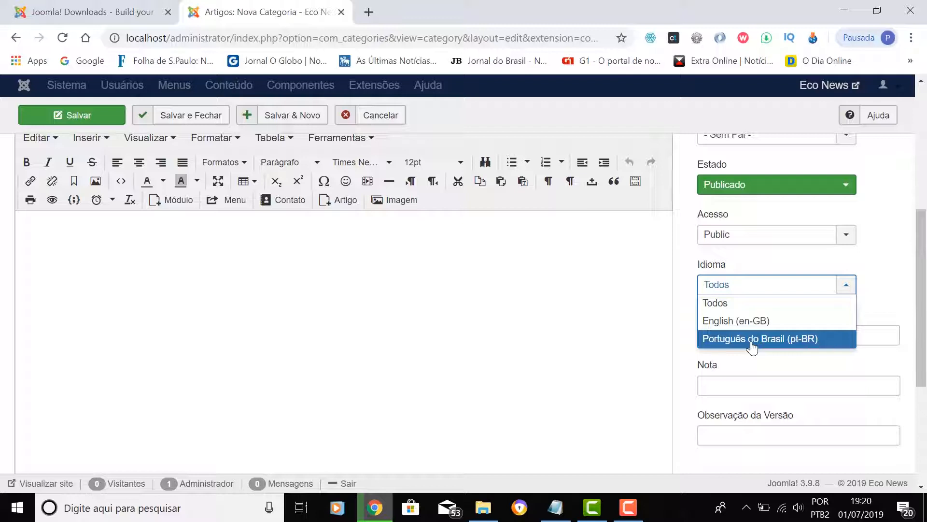
click(733, 304)
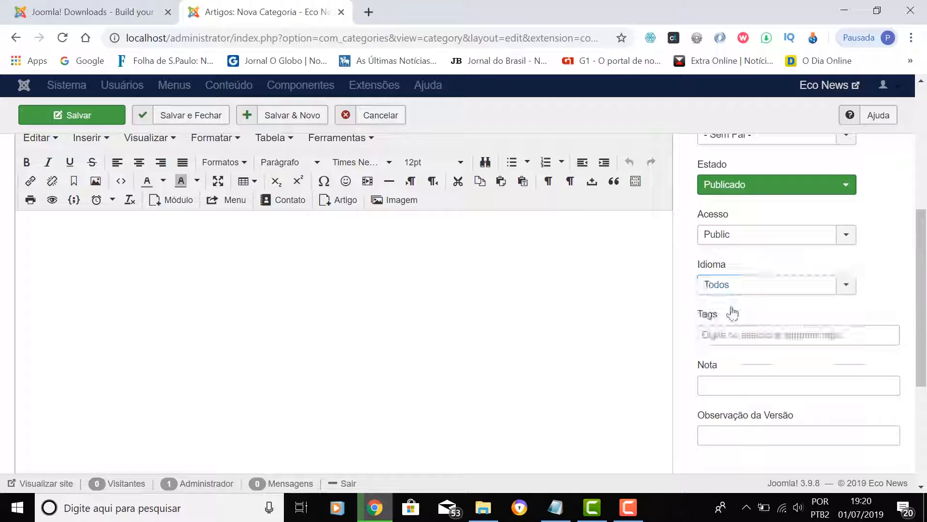
click(740, 331)
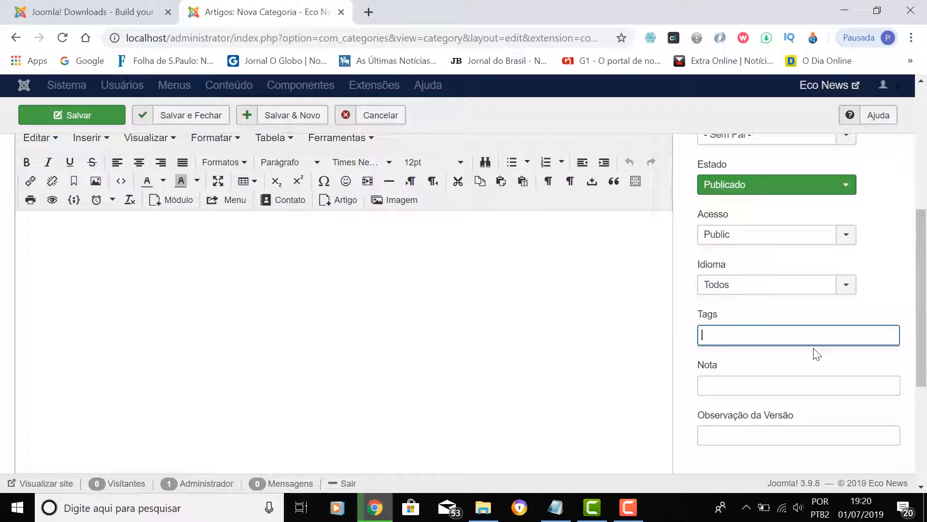
scroll(816, 352, down, 2)
scroll(792, 314, up, 3)
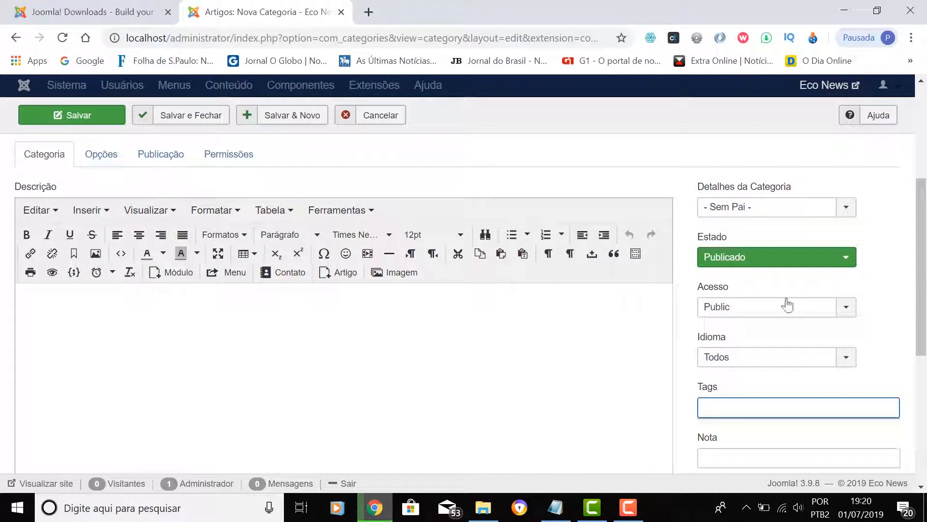
- Decline the Joomla usage statistics request with Nunca
scroll(605, 343, up, 4)
scroll(770, 325, down, 2)
scroll(773, 325, up, 2)
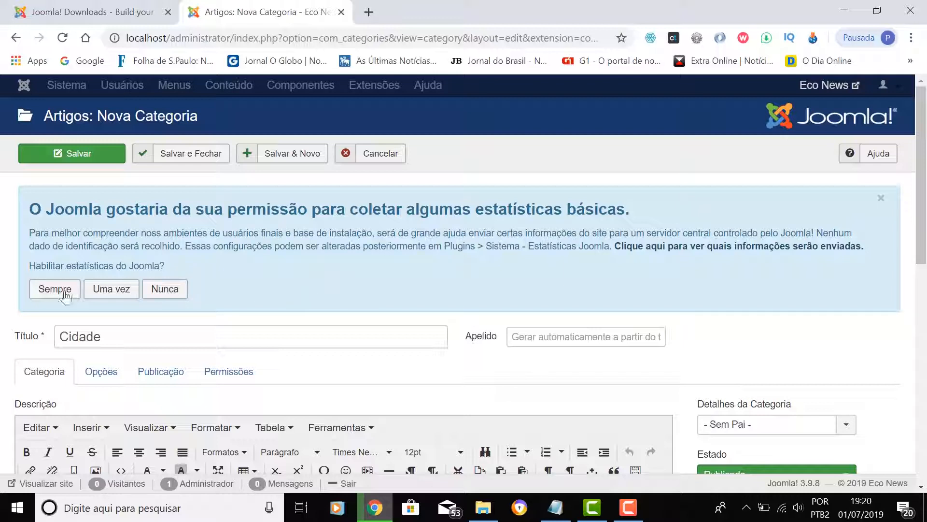
click(165, 290)
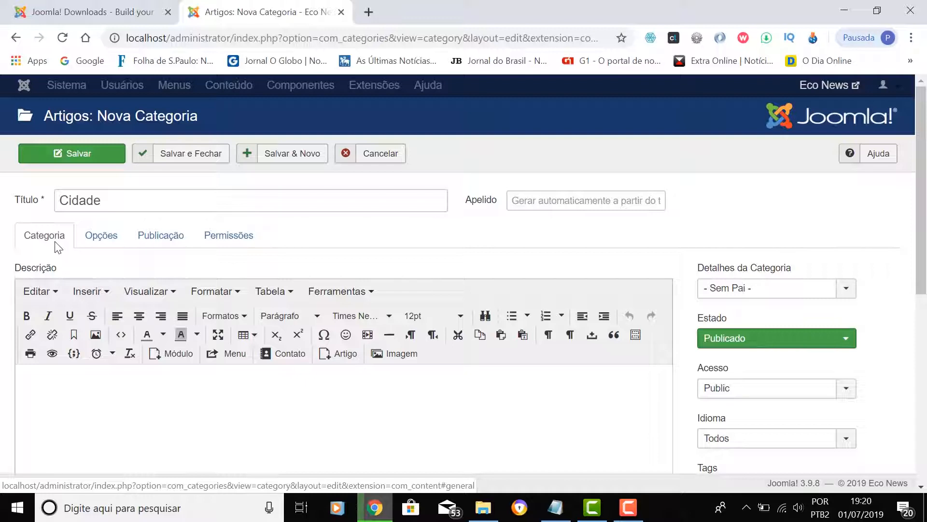
- Review the Cidade category's Opções, Publicação and Permissões tabs, ending on Publicação
click(103, 242)
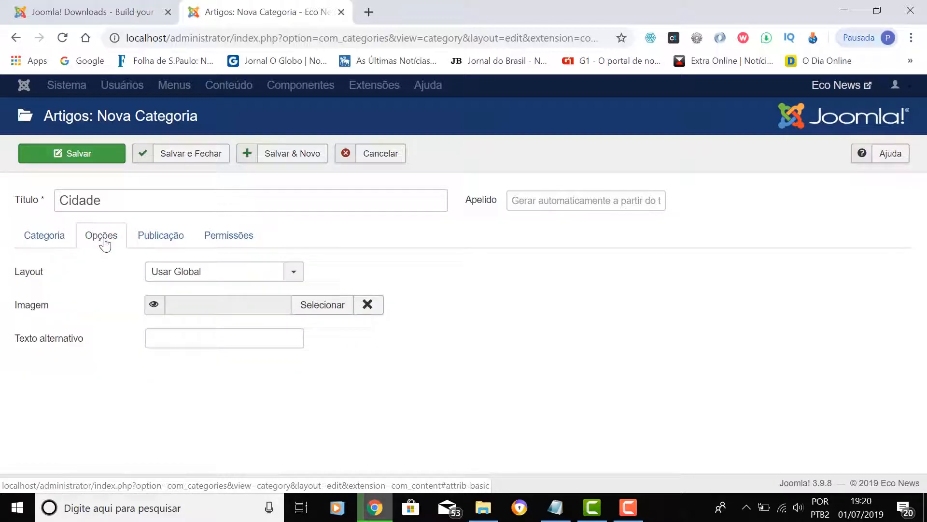
click(160, 241)
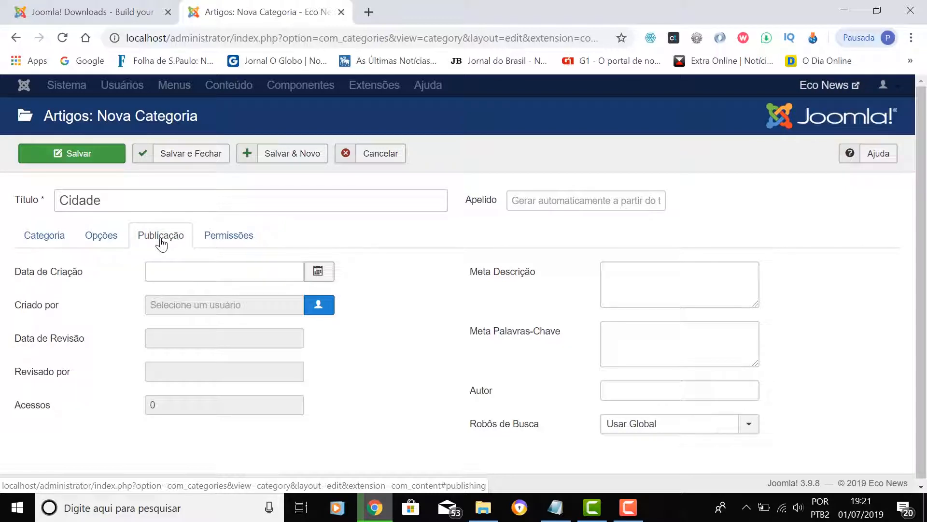
click(241, 243)
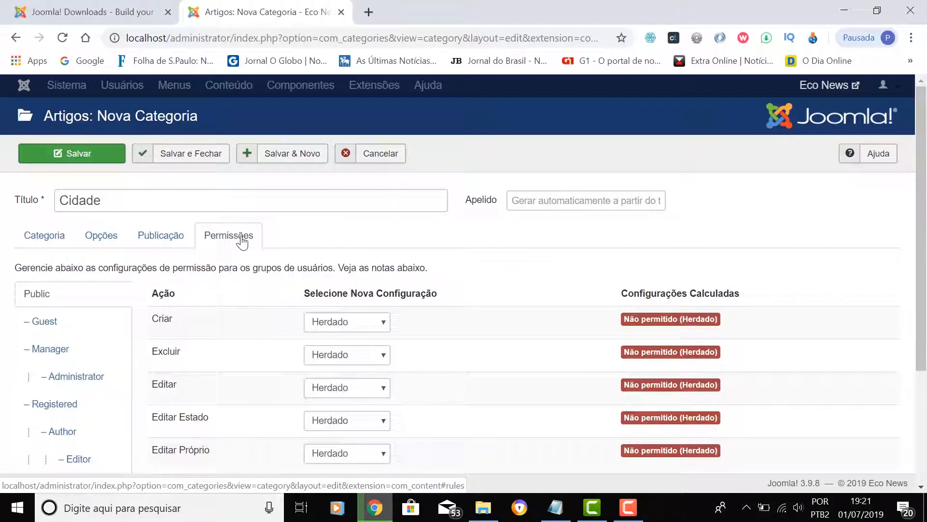
click(161, 244)
click(103, 246)
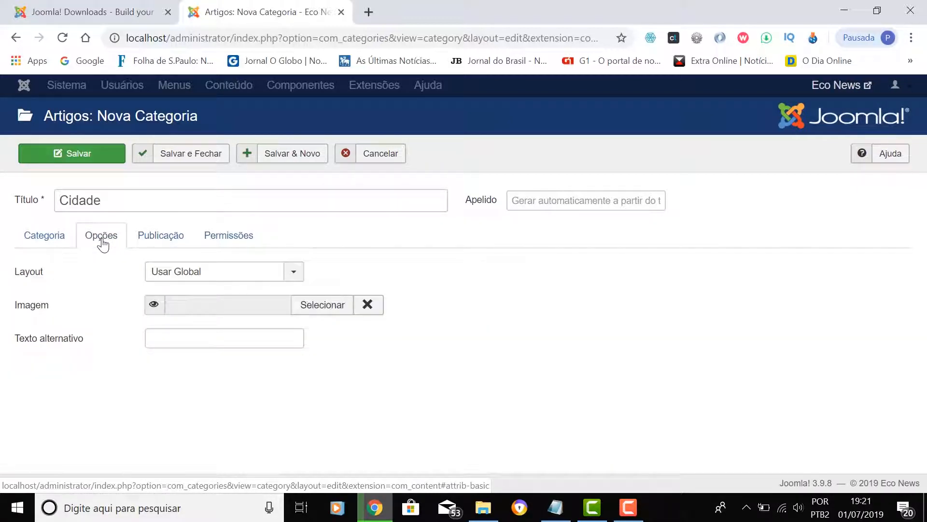
click(38, 239)
click(102, 239)
click(159, 240)
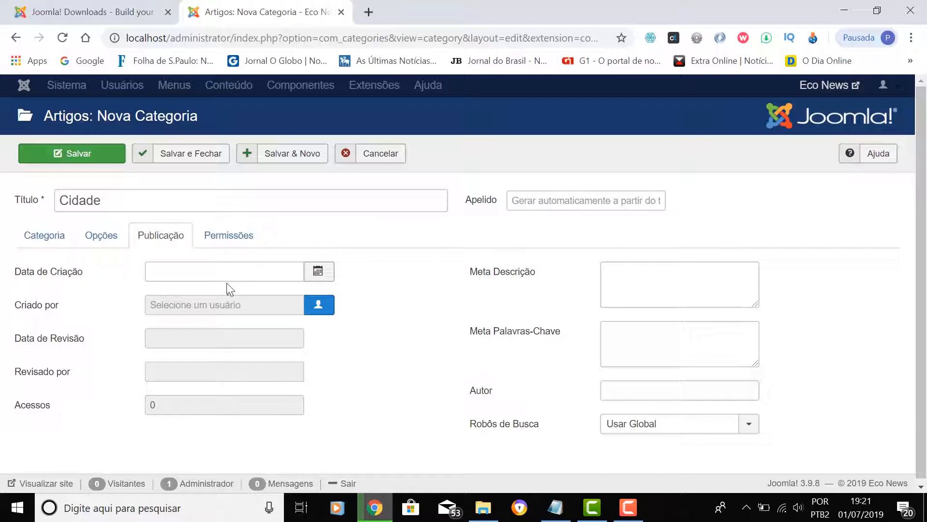
- Save the Cidade category and review its alias cidade and creation date
click(84, 155)
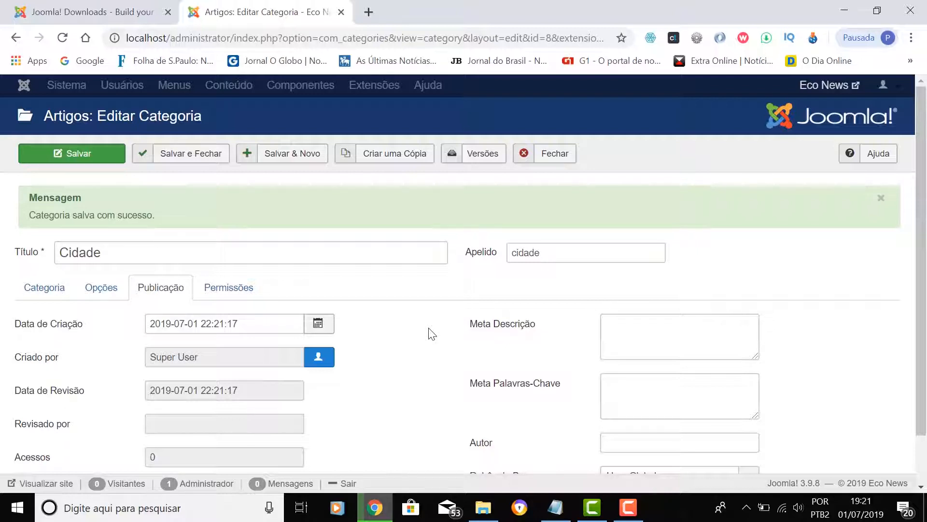
scroll(431, 333, down, 2)
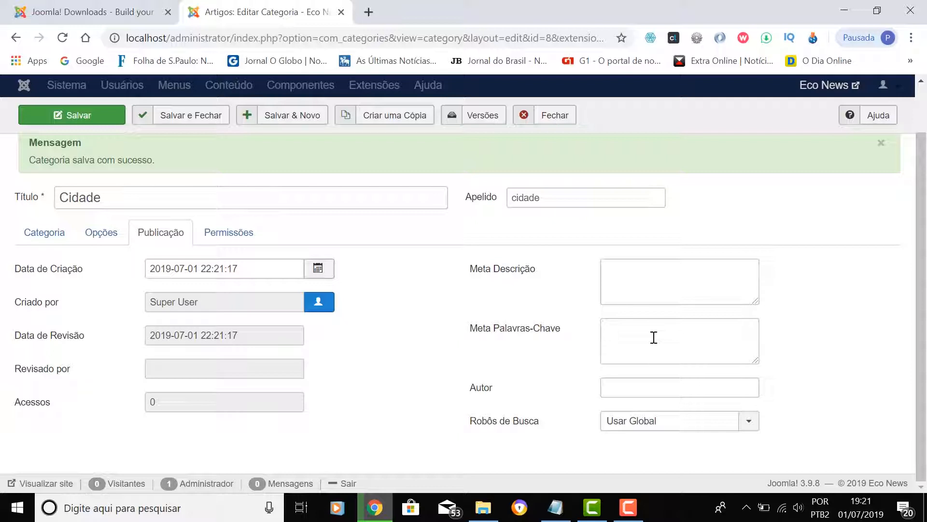
scroll(384, 357, up, 1)
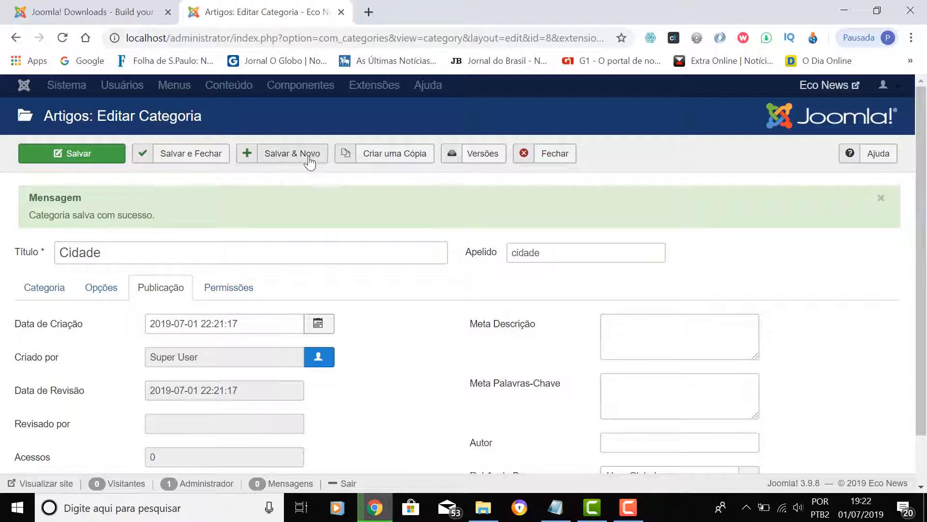
- Save Cidade and start a new category titled Zona Sul
click(282, 156)
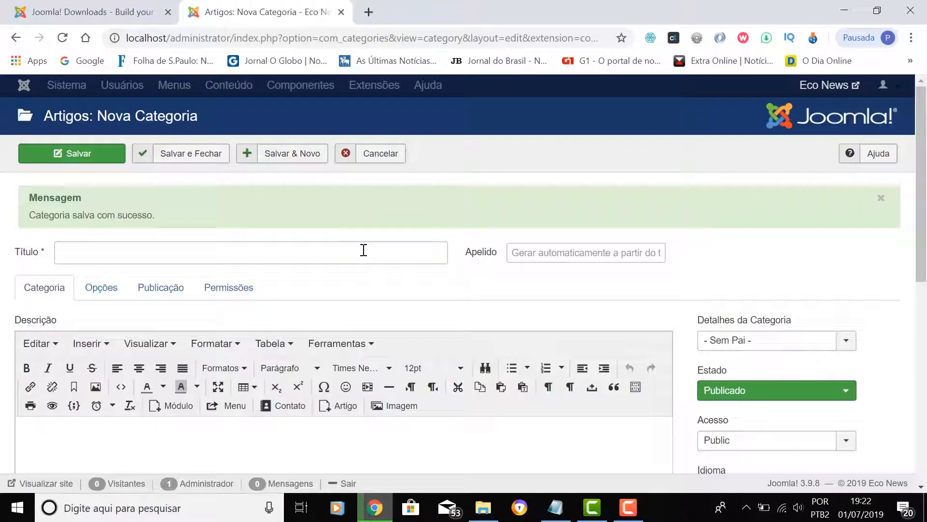
click(364, 250)
text(Zona Sul)
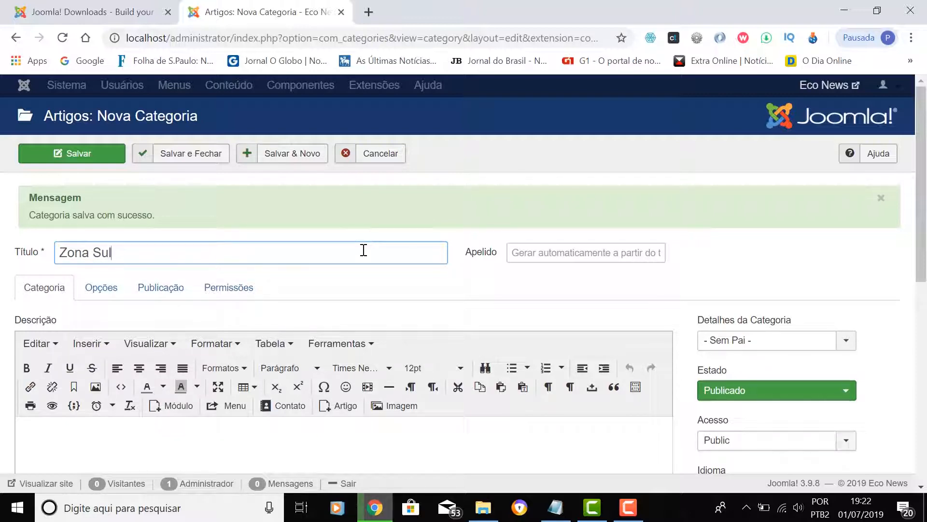
click(534, 260)
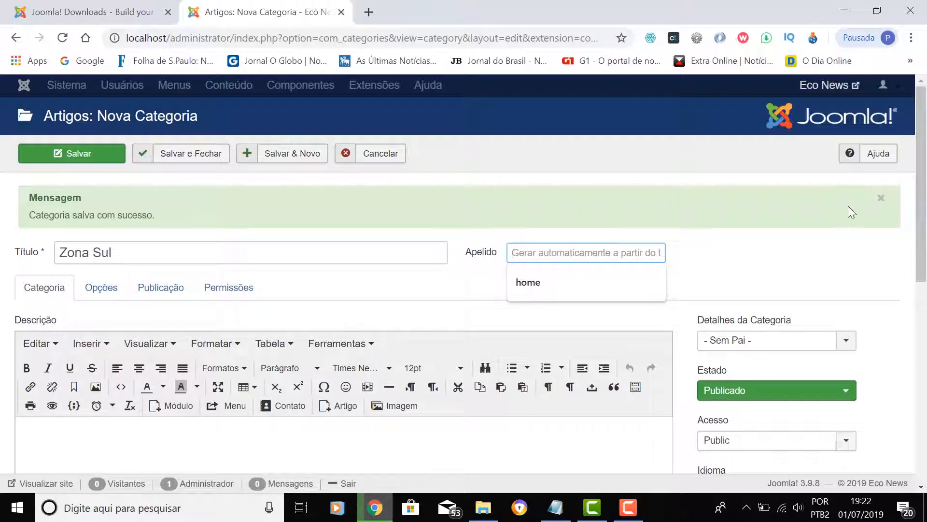
click(792, 257)
- Choose Cidade as the parent of Zona Sul and save it with Salvar & Novo
scroll(793, 257, down, 2)
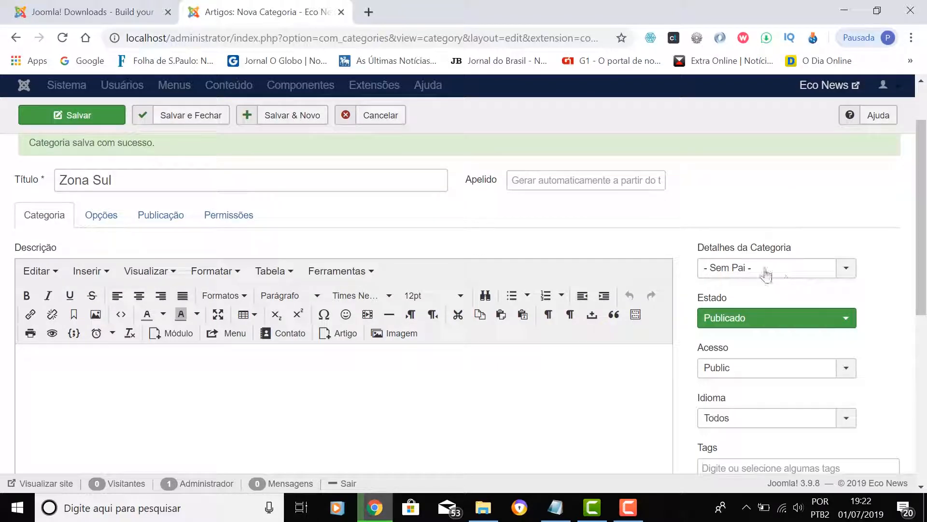
click(749, 271)
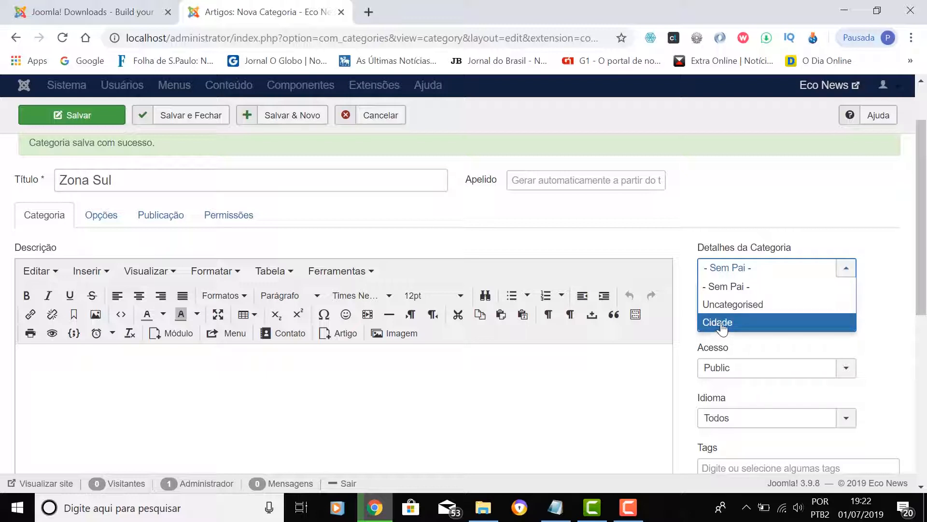
click(747, 322)
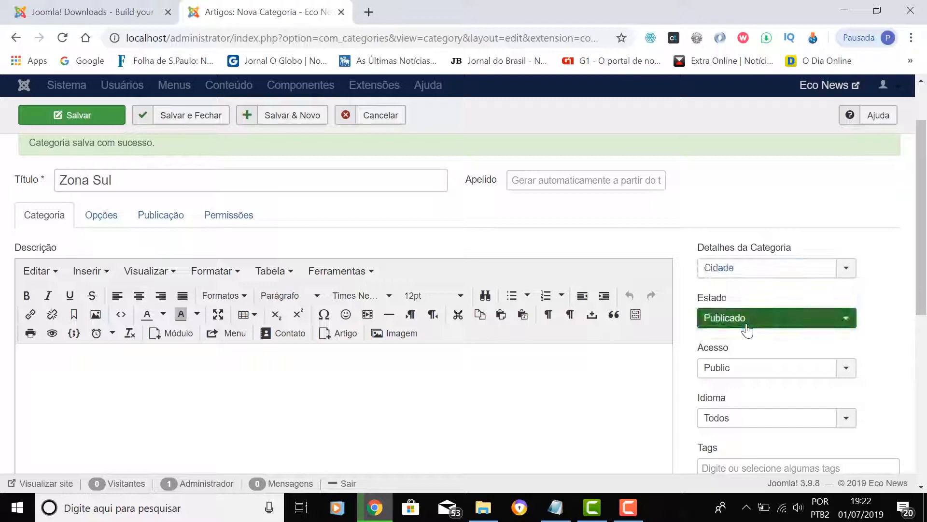
scroll(824, 287, down, 6)
scroll(352, 275, up, 5)
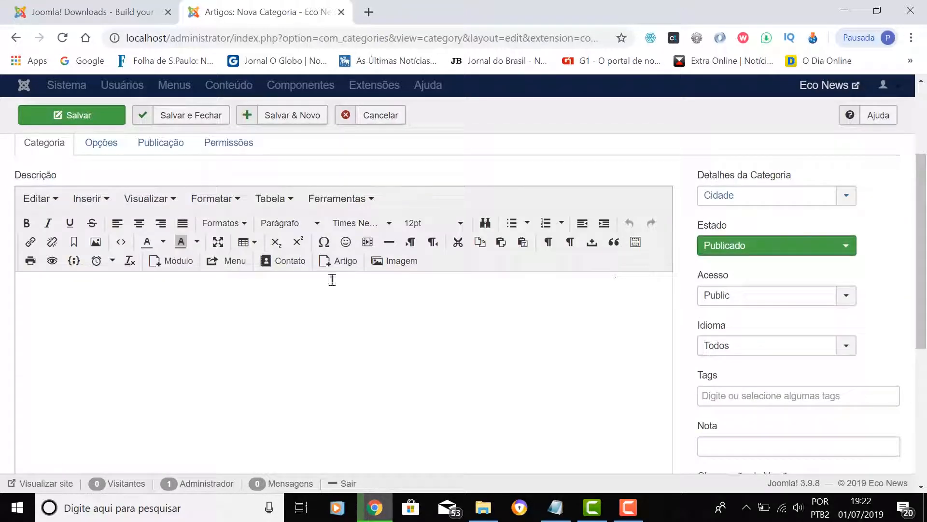
click(72, 115)
scroll(271, 363, up, 1)
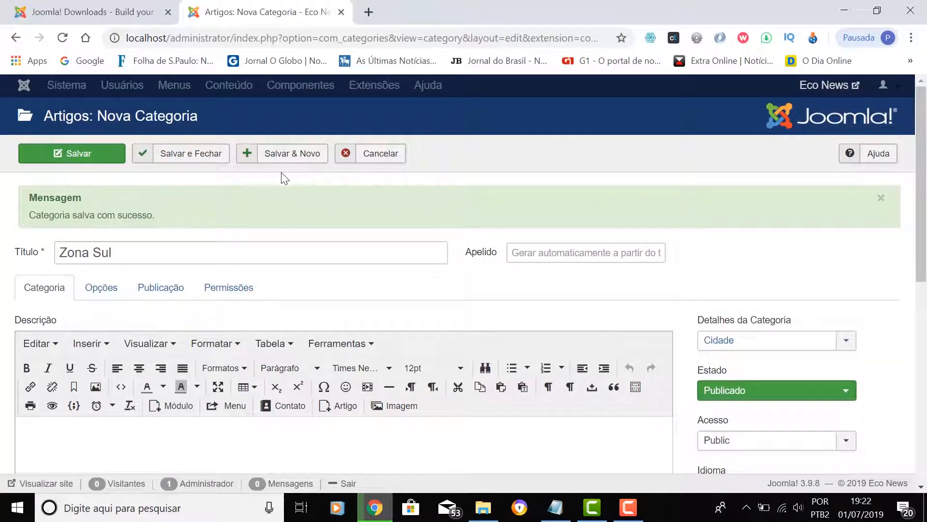
click(305, 153)
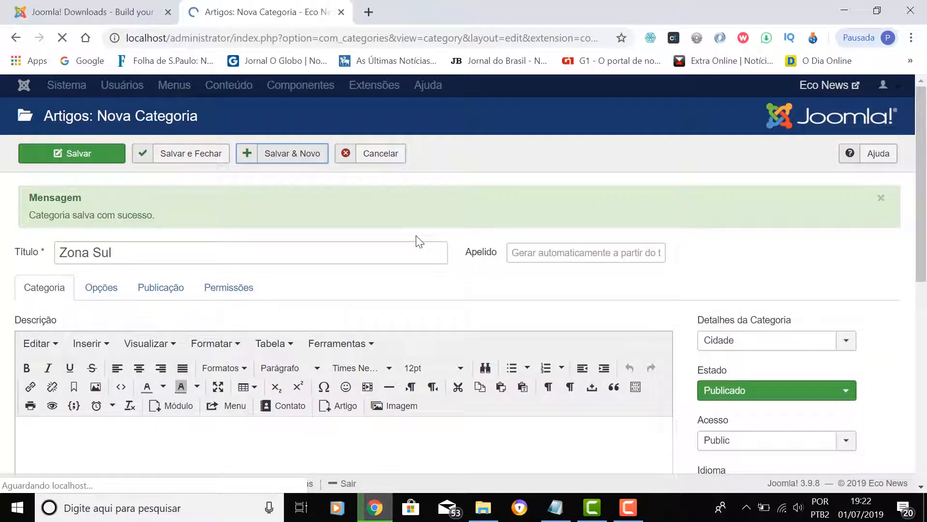
- Create 'Zona Norte' with parent Cidade, save it, and start titling the next category 'Zona Oeste'
click(219, 253)
text(Zona Norte)
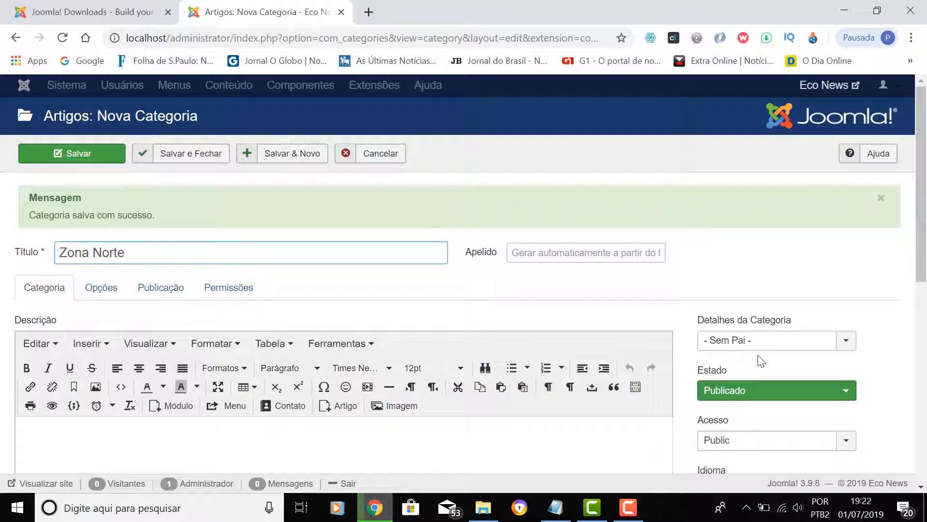
scroll(754, 314, down, 2)
click(742, 273)
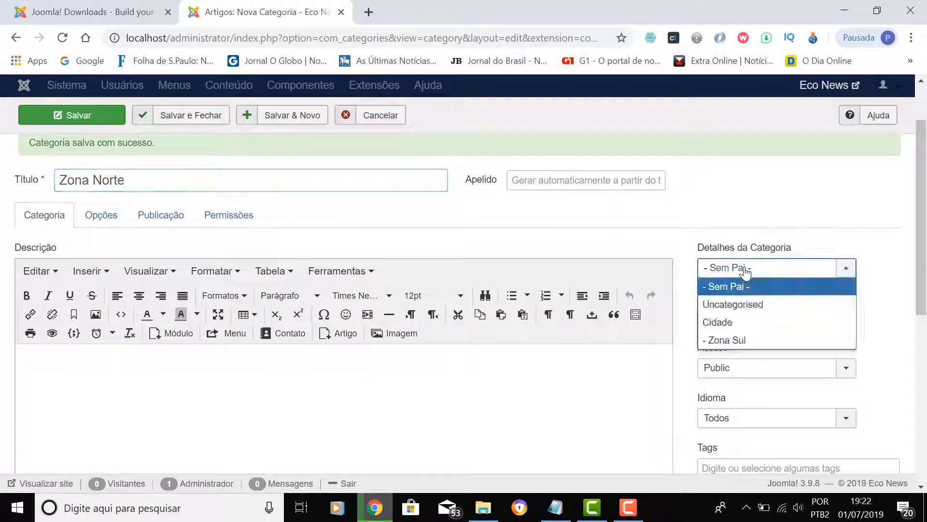
click(729, 322)
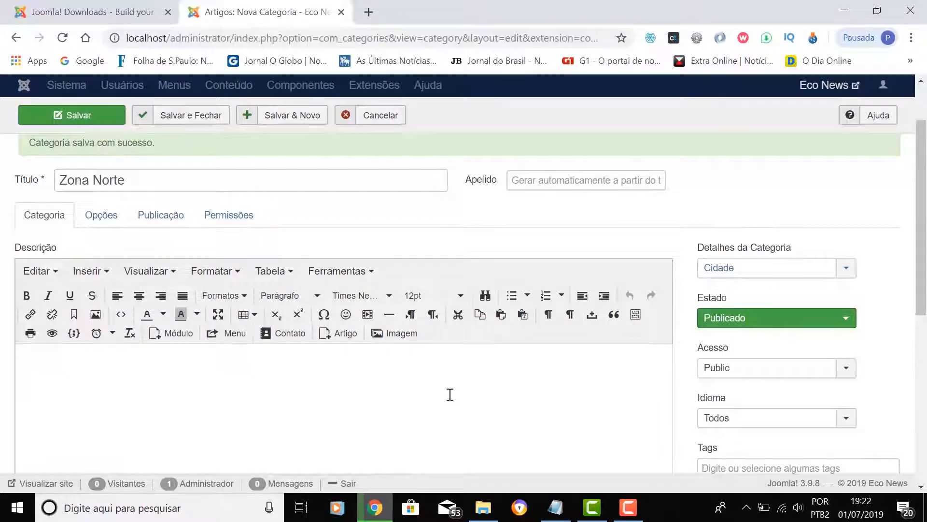
scroll(449, 393, up, 2)
click(286, 156)
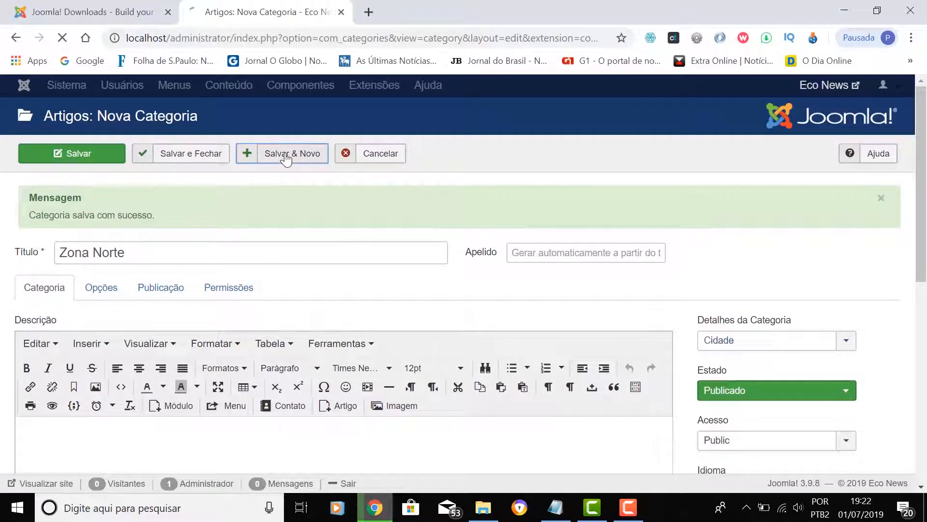
click(160, 256)
text(Zona )
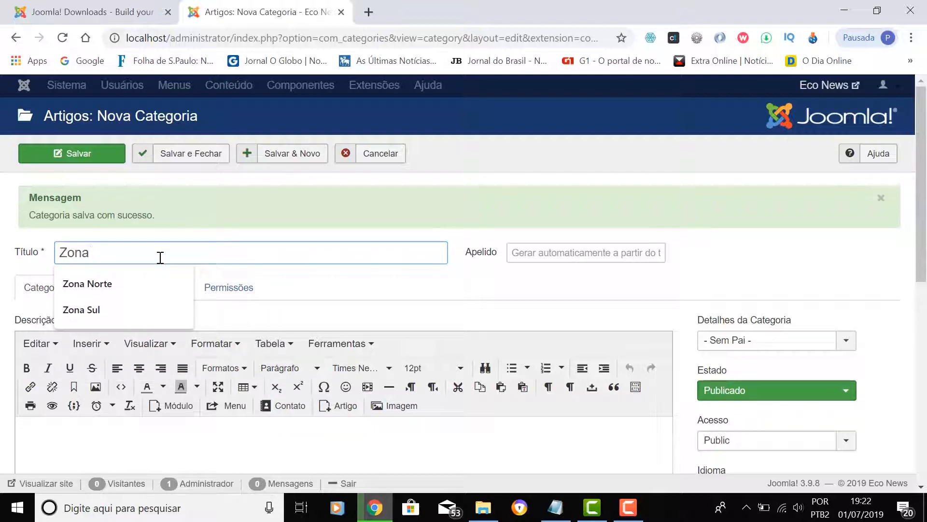
text(Oeste)
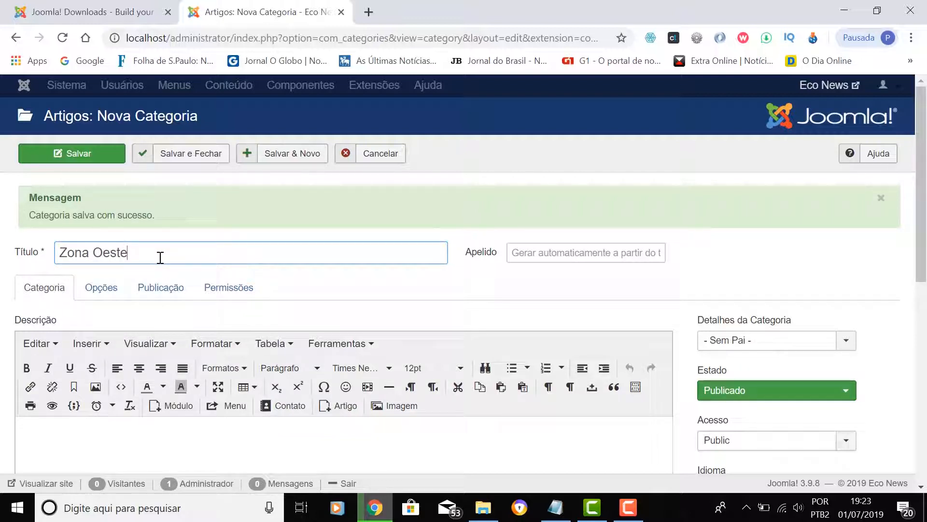
- Give Zona Oeste the parent Cidade and save, returning to the Categorias list
mouse_move(447, 329)
click(756, 347)
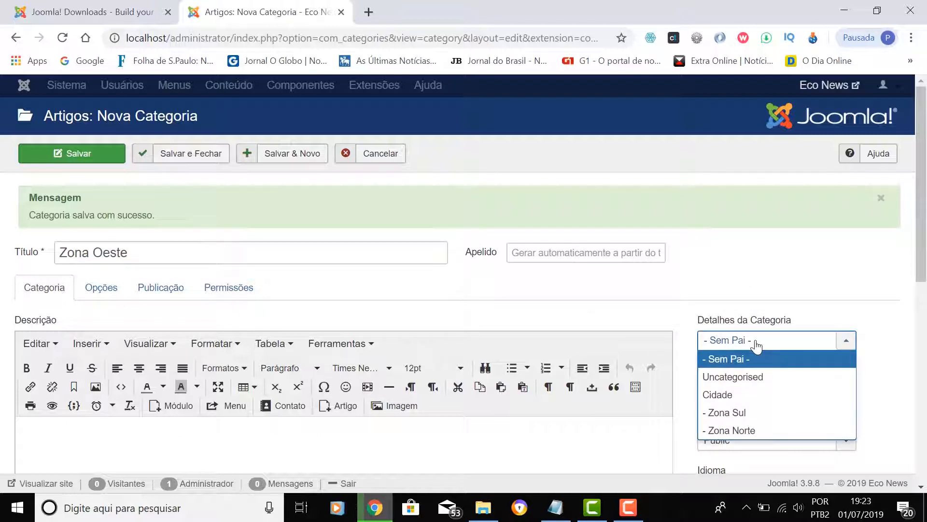
click(727, 395)
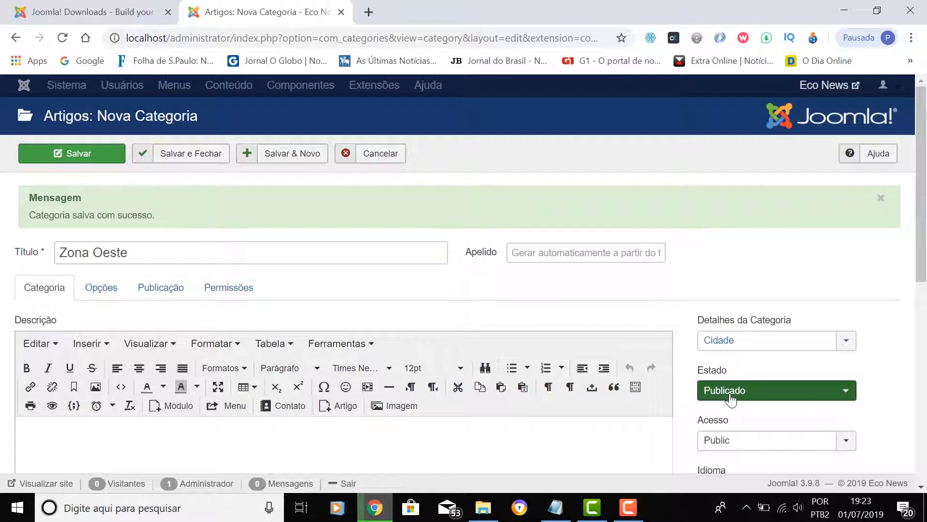
click(193, 157)
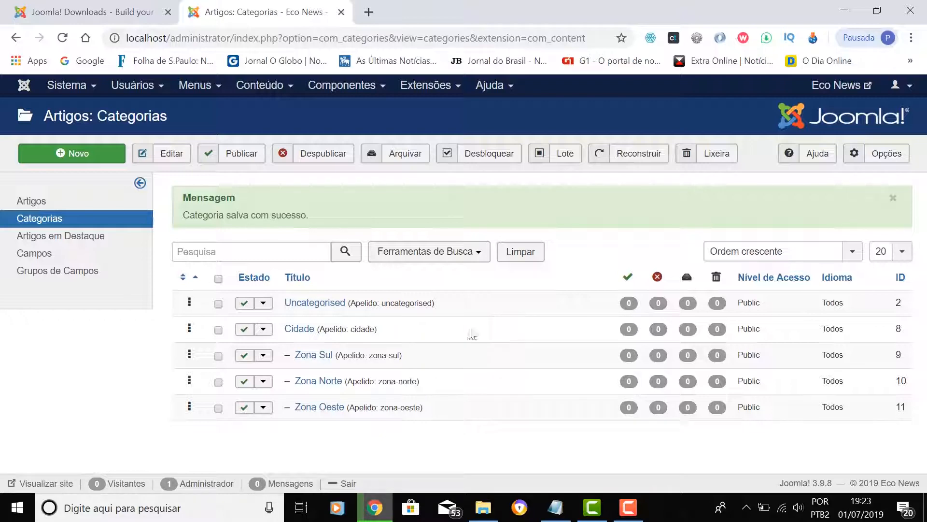
- Create 'Economia' as a top-level category with no parent and save it
click(95, 160)
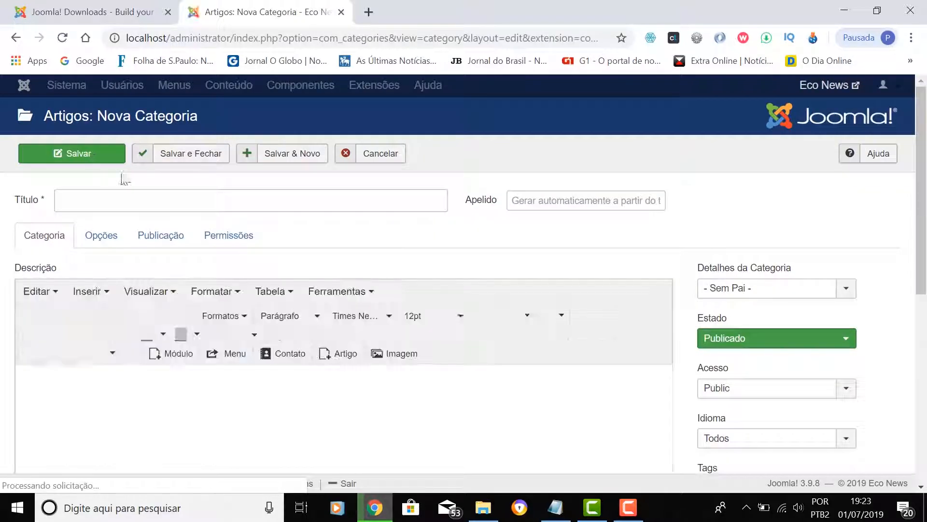
click(133, 199)
text(Economia)
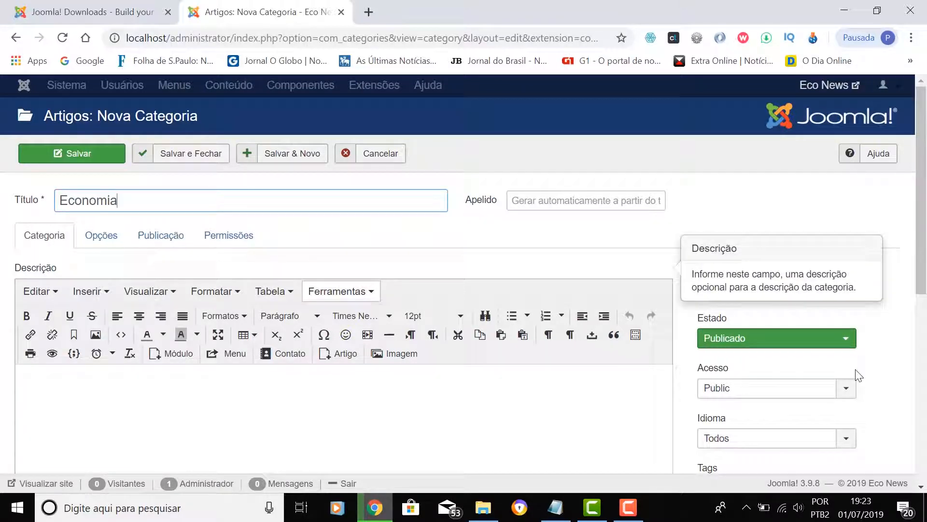
click(743, 295)
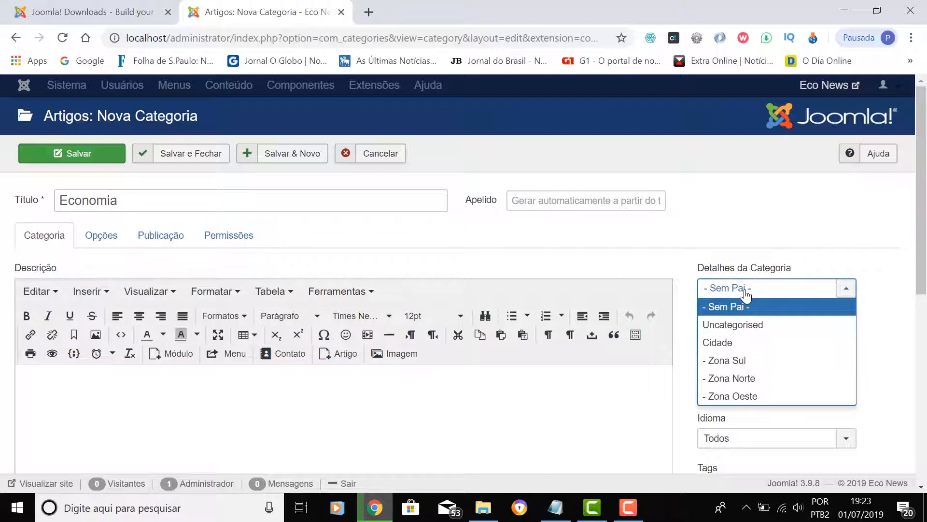
click(746, 294)
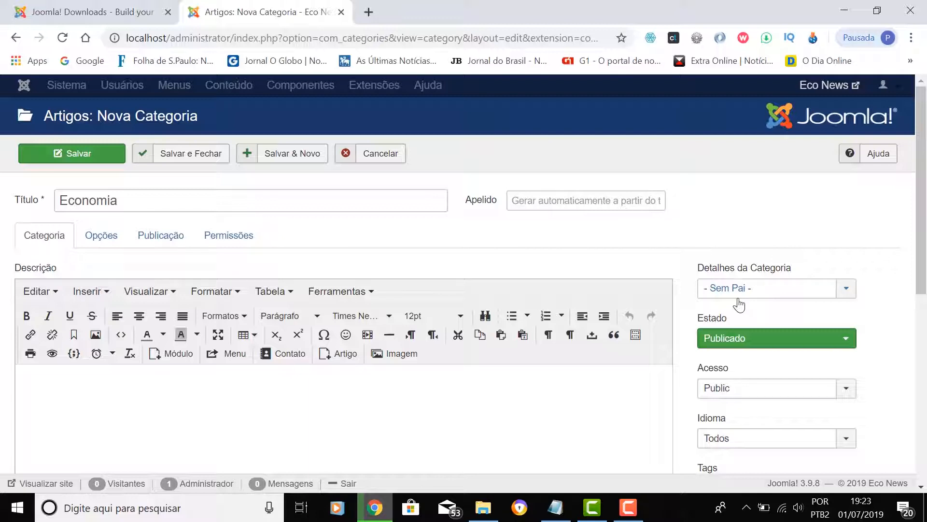
click(296, 159)
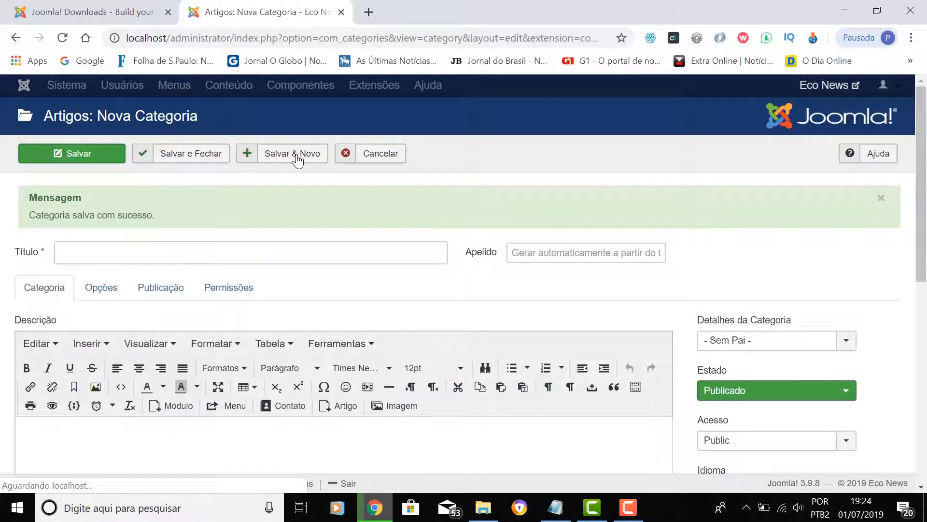
- Create 'Investimentos' with Economia as its parent and save it
click(117, 251)
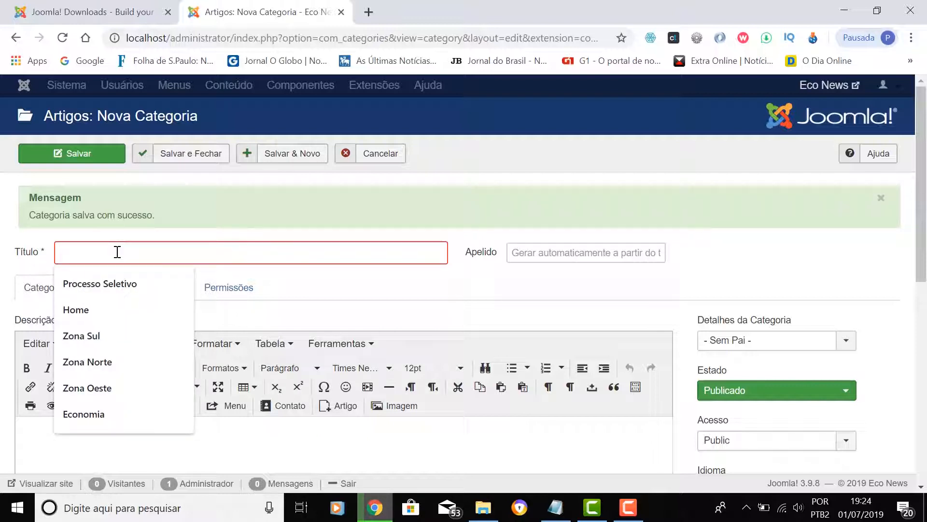
text(Investimentos)
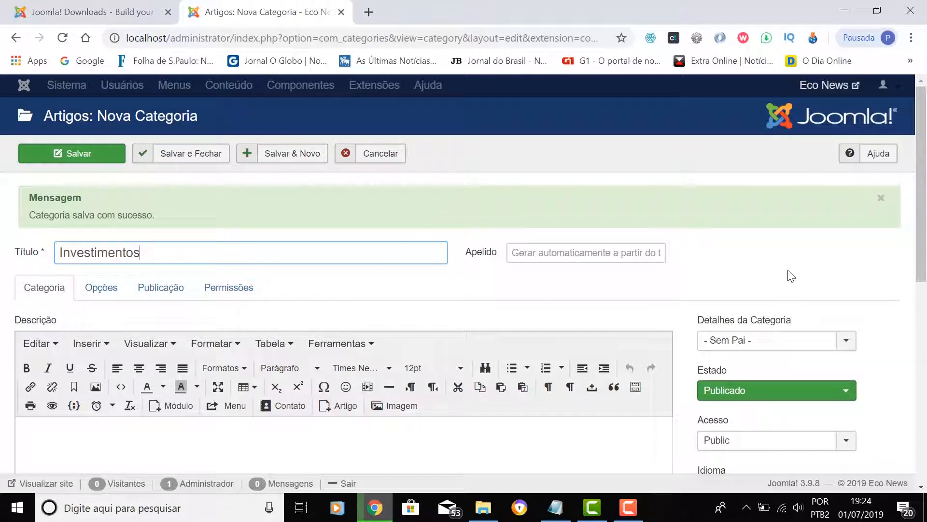
scroll(791, 276, down, 3)
scroll(789, 272, up, 2)
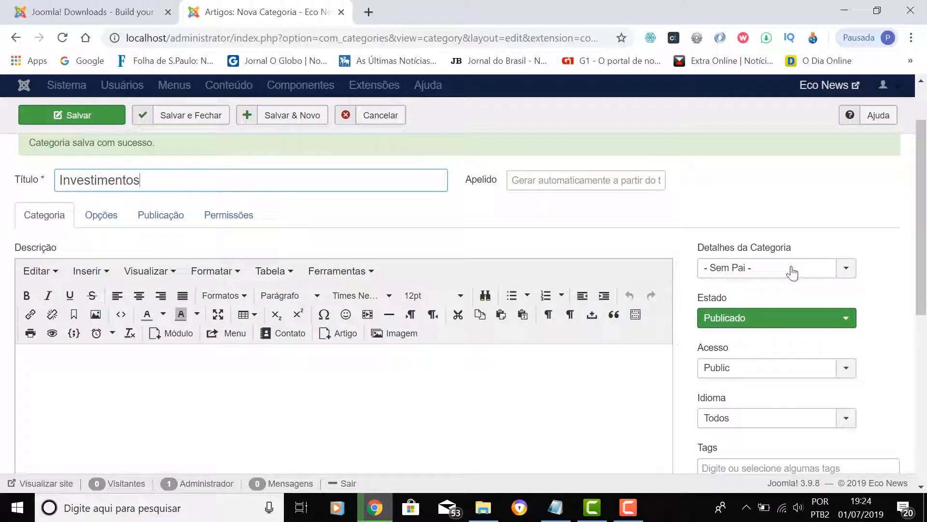
scroll(791, 273, up, 2)
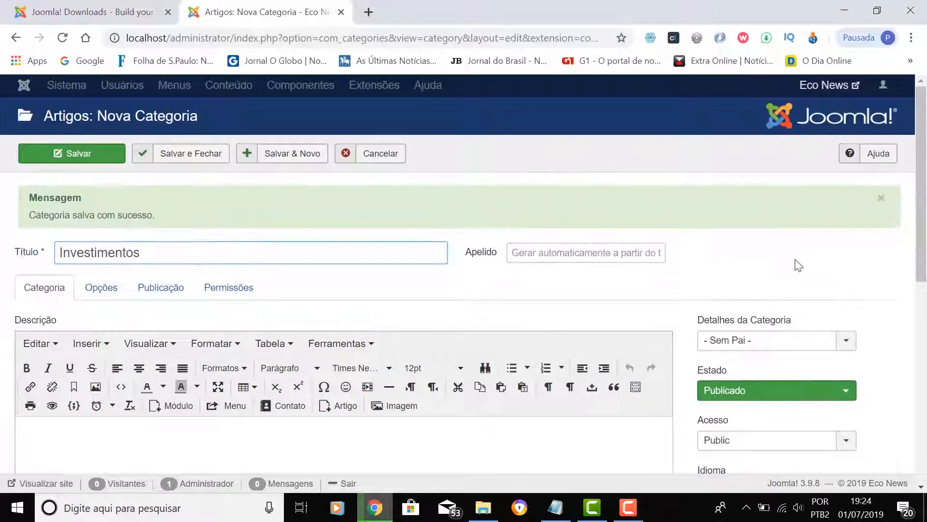
click(748, 344)
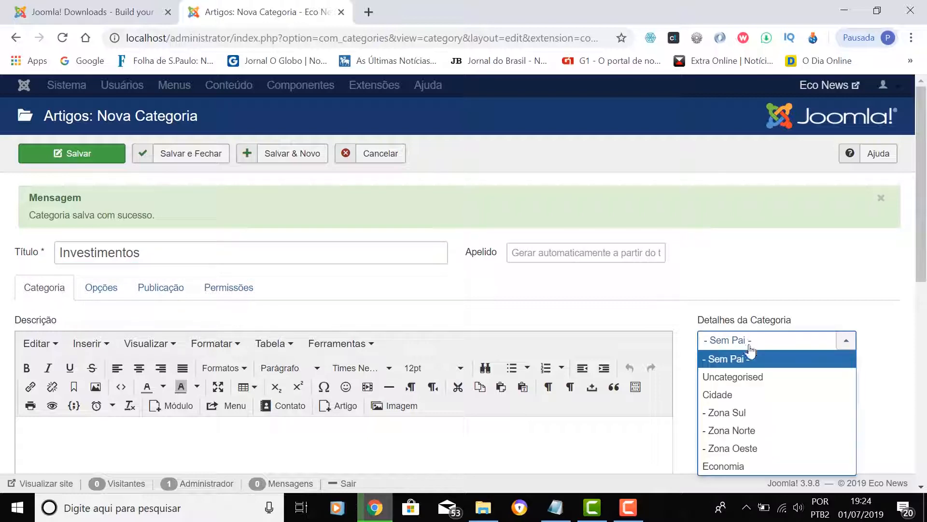
click(738, 468)
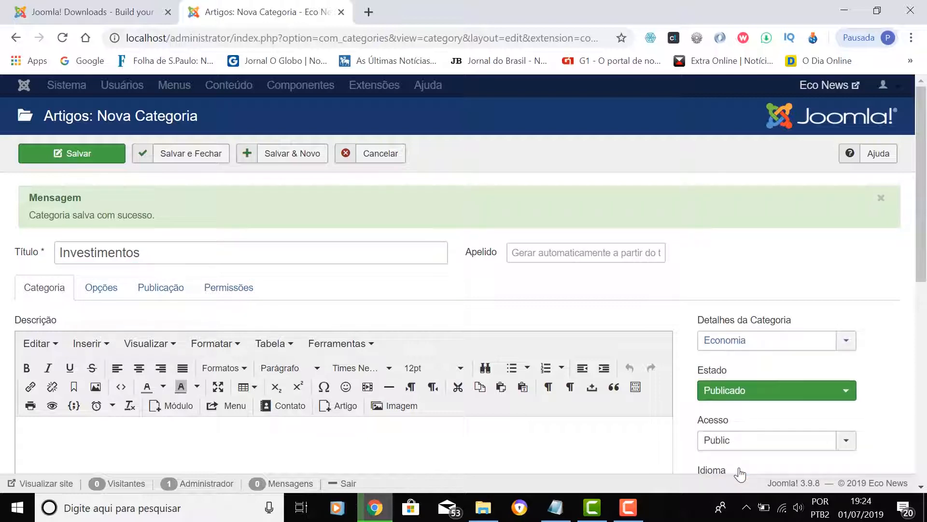
scroll(713, 317, down, 3)
scroll(713, 316, up, 3)
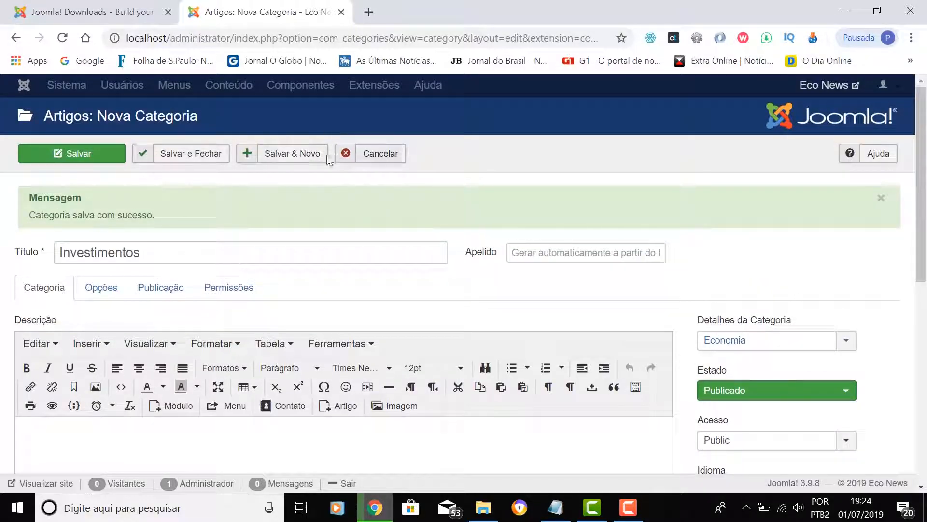
click(288, 158)
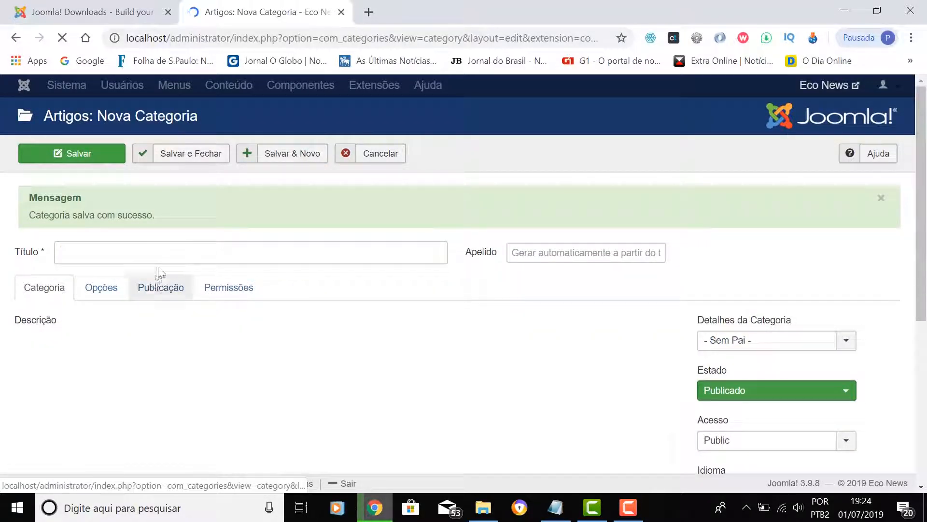
- Create 'Empresas' with Economia as its parent and save it
click(165, 252)
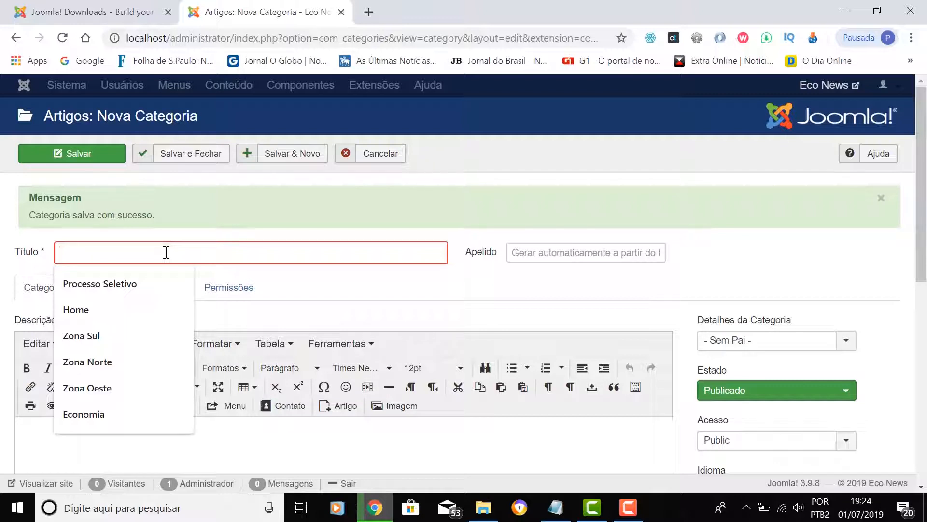
text(Empresas)
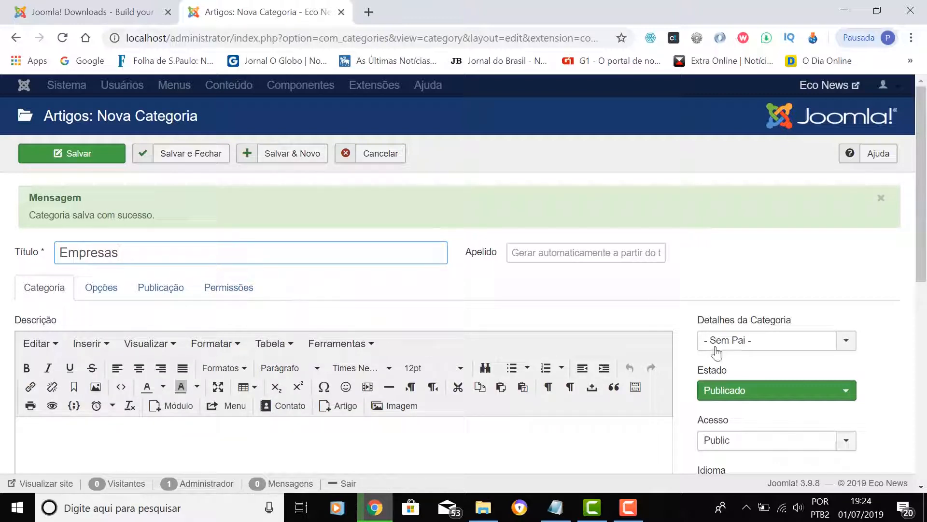
click(743, 346)
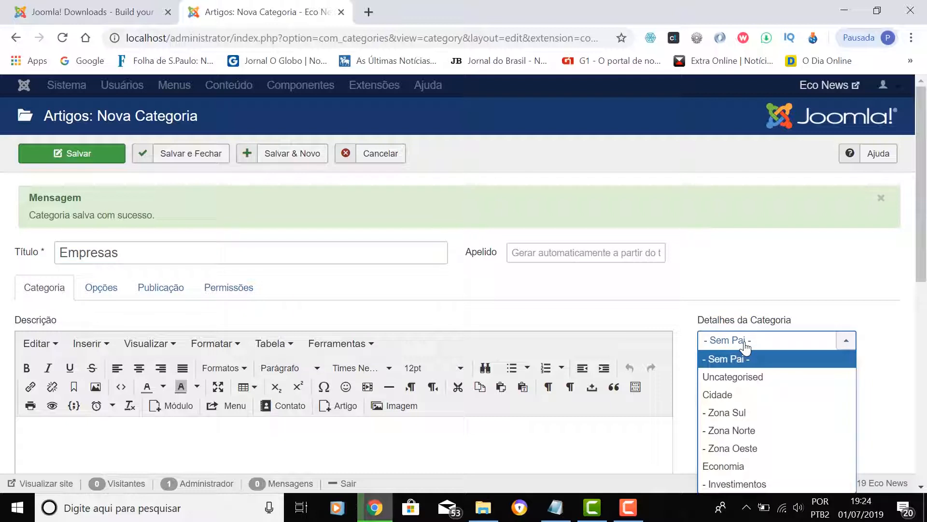
click(732, 467)
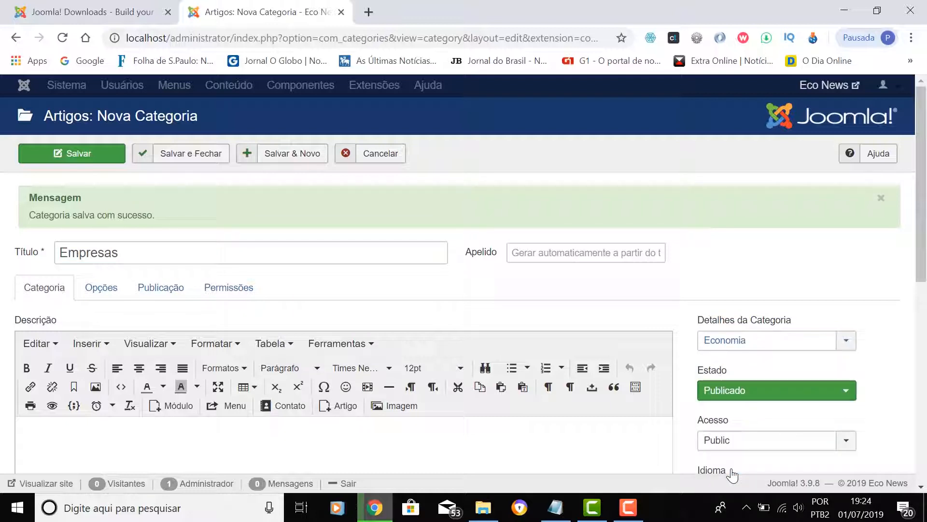
click(277, 153)
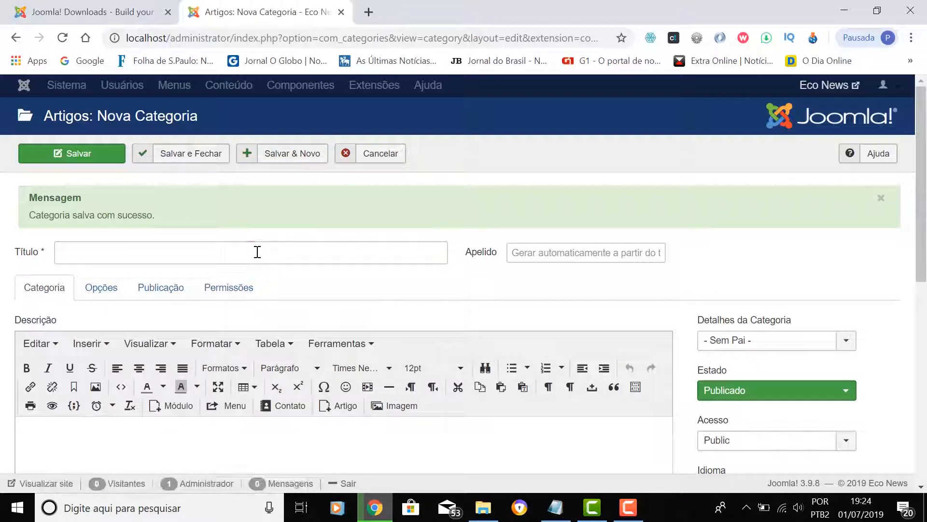
- Create 'Agronegócios' under Economia, save it, then cancel the empty form to return to categories
click(257, 251)
text(Agronegócios)
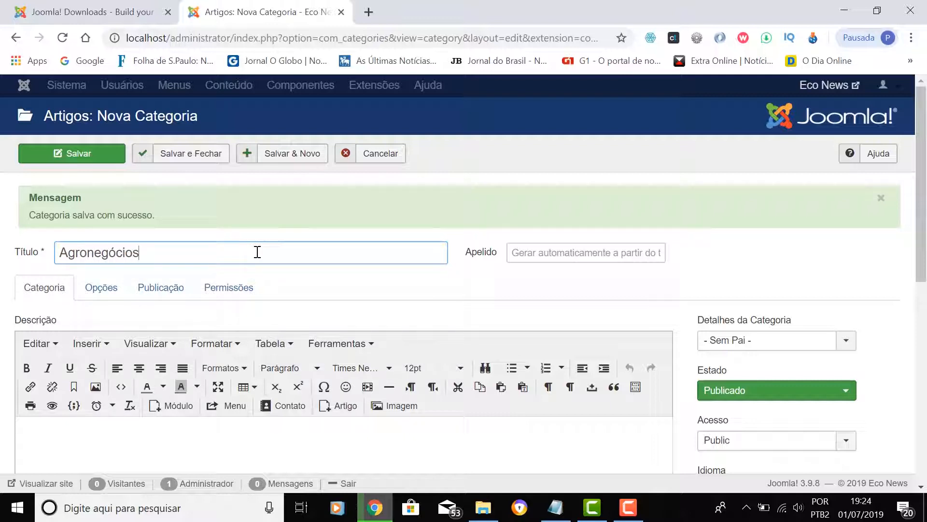
click(737, 352)
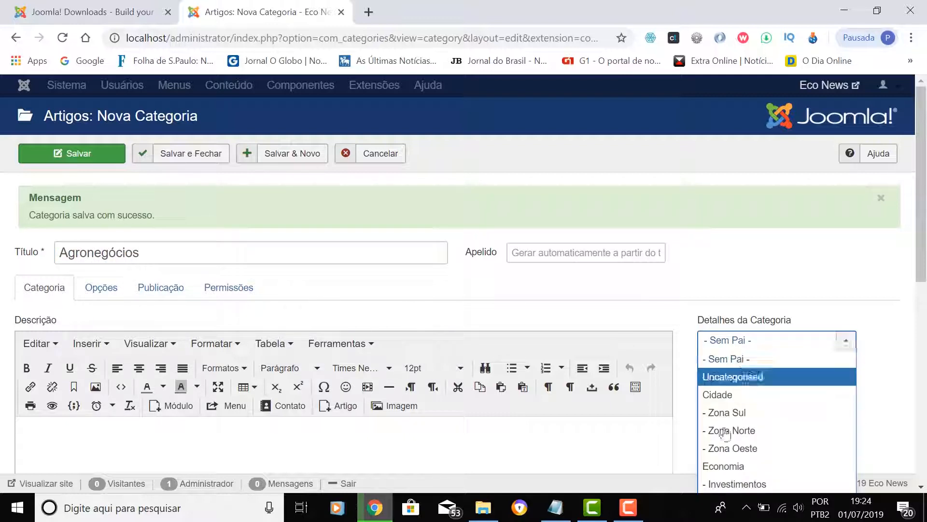
click(732, 467)
click(284, 155)
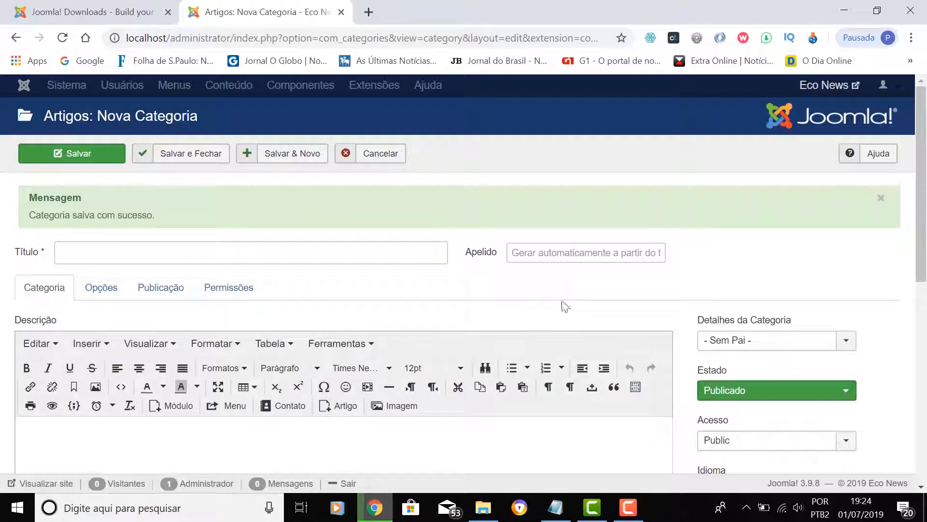
click(380, 154)
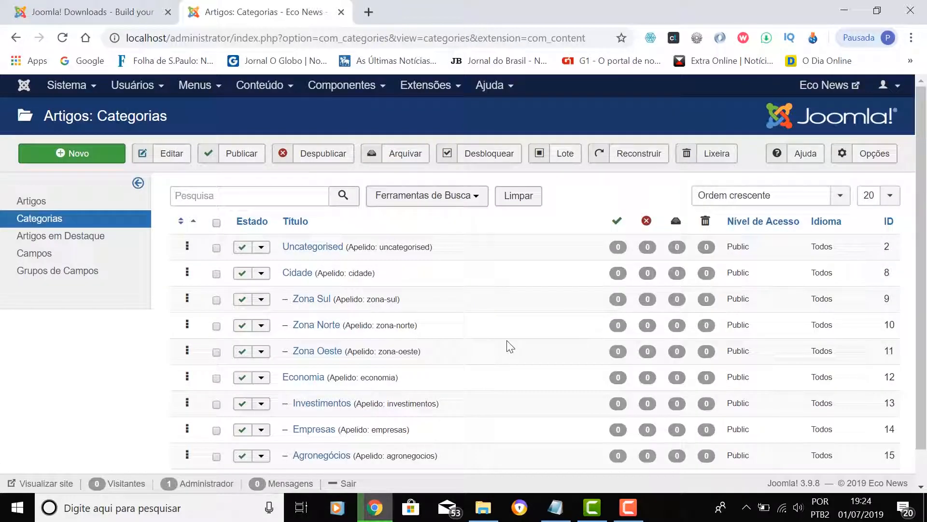
scroll(507, 340, down, 1)
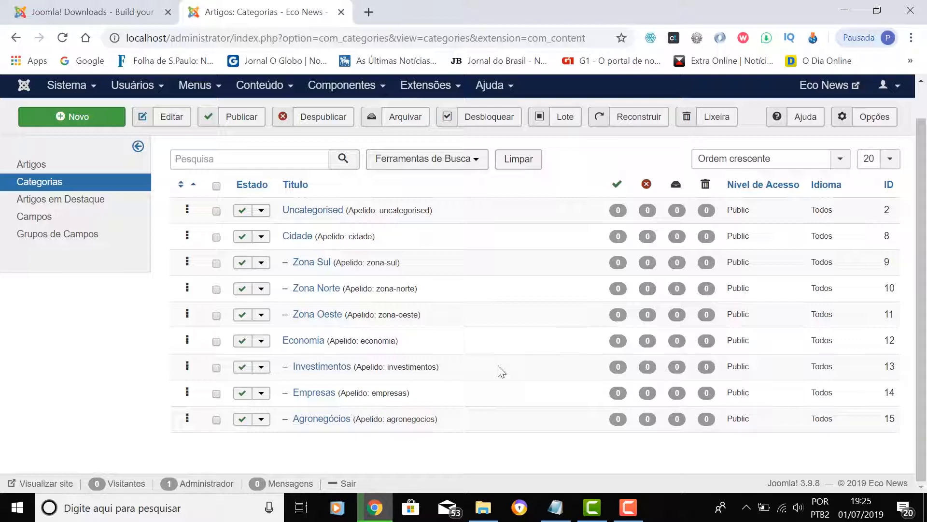
scroll(502, 367, up, 1)
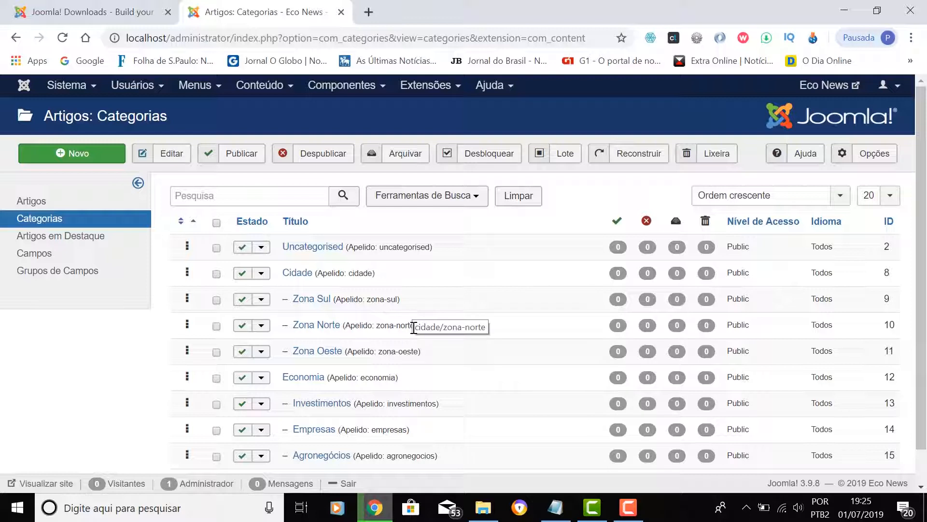
- Close the Joomla! Downloads browser tab, leaving only the Artigos: Categorias tab open
click(268, 92)
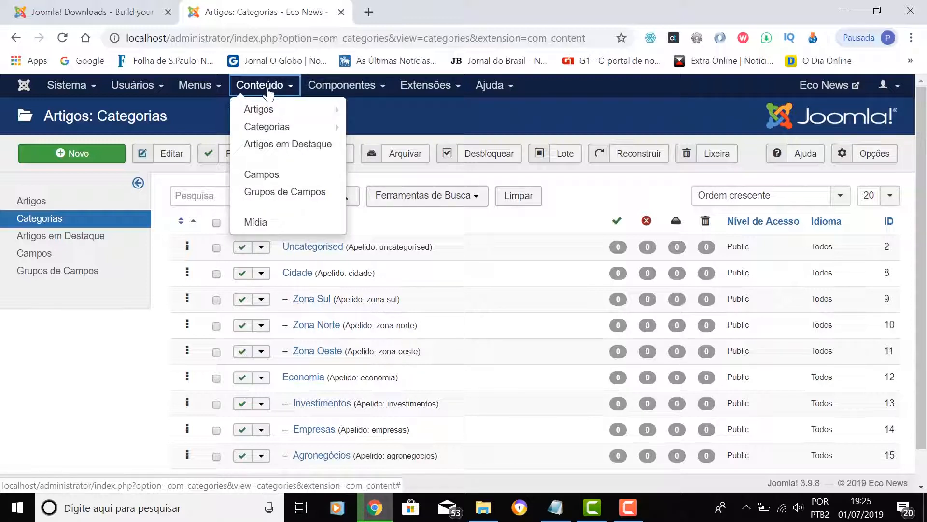
mouse_move(263, 115)
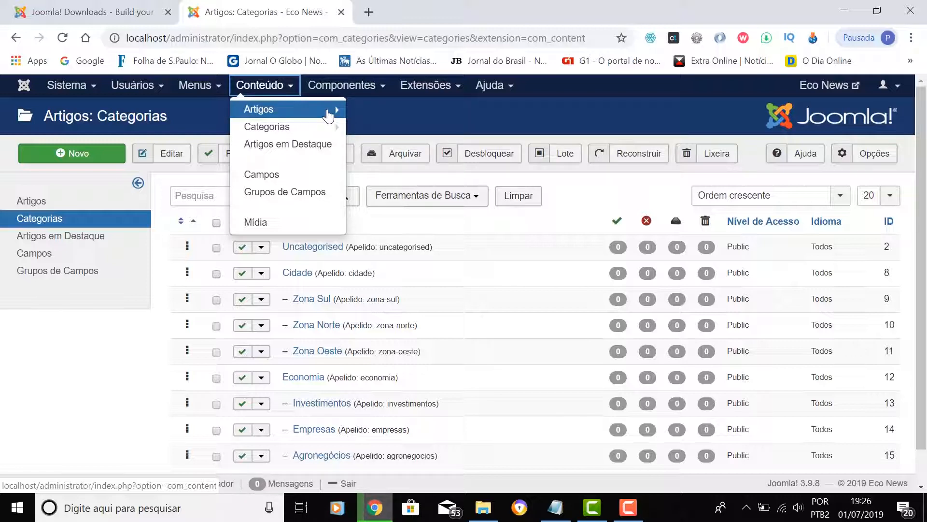
click(267, 92)
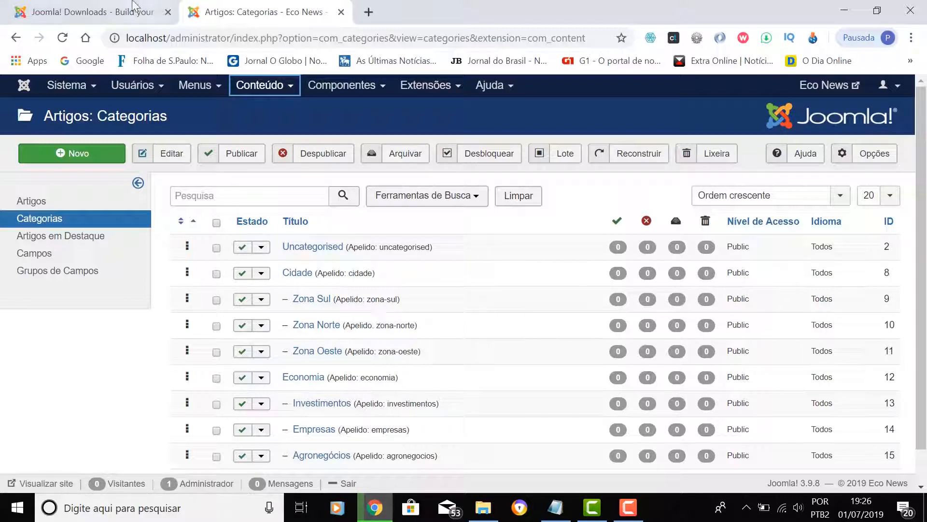
click(168, 13)
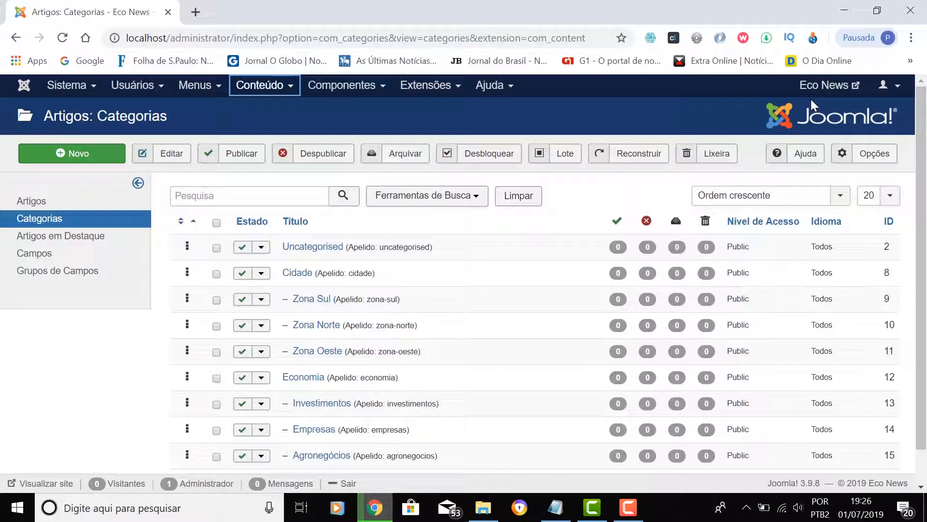
- Open the public Eco News site in a new tab and go to its Home page
click(845, 89)
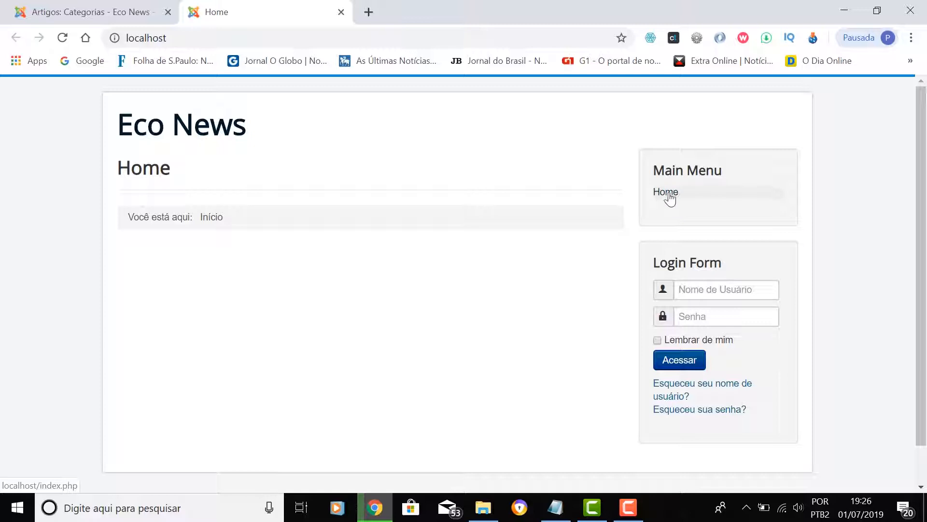
click(671, 198)
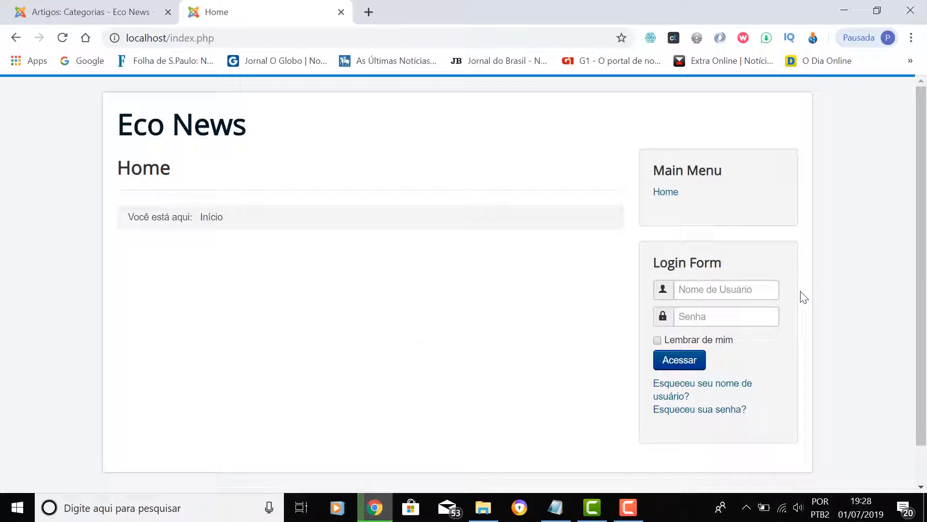
- Switch back to the Artigos: Categorias admin tab and review the category list
click(87, 18)
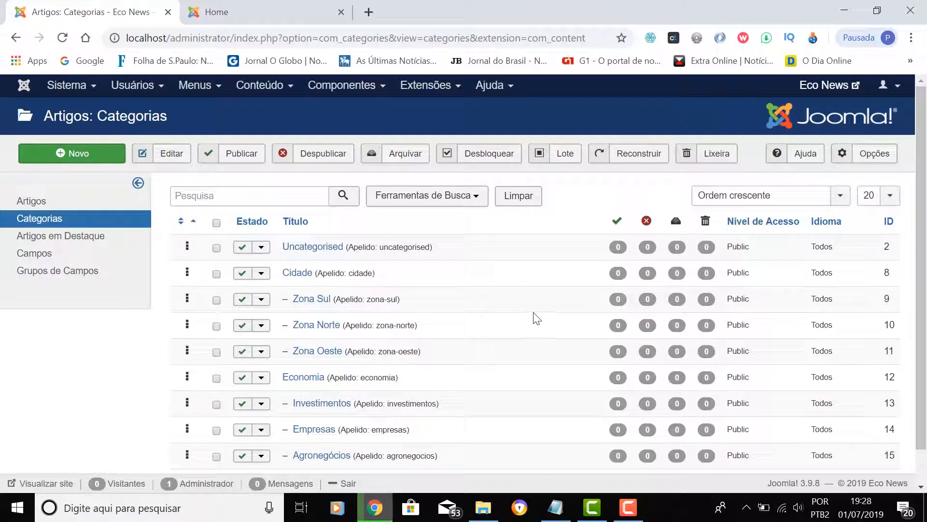
scroll(537, 318, down, 1)
scroll(537, 319, up, 1)
click(636, 510)
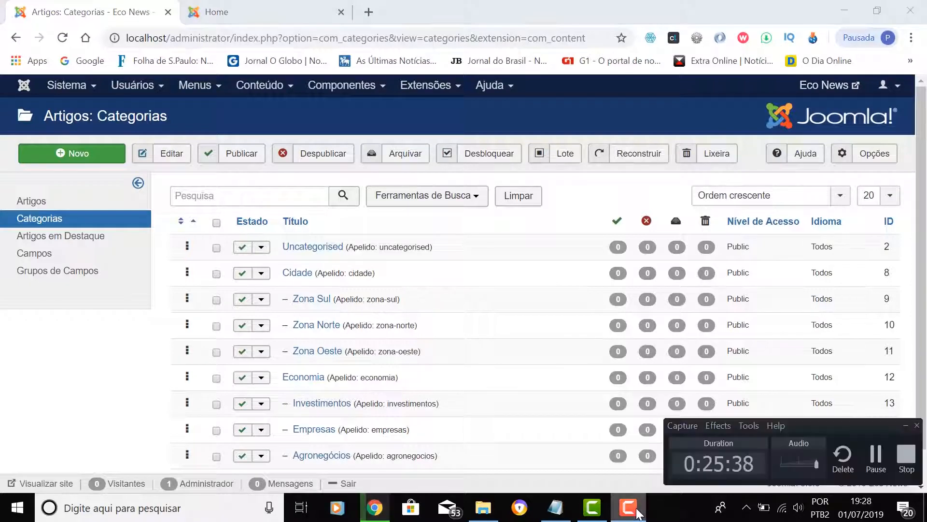